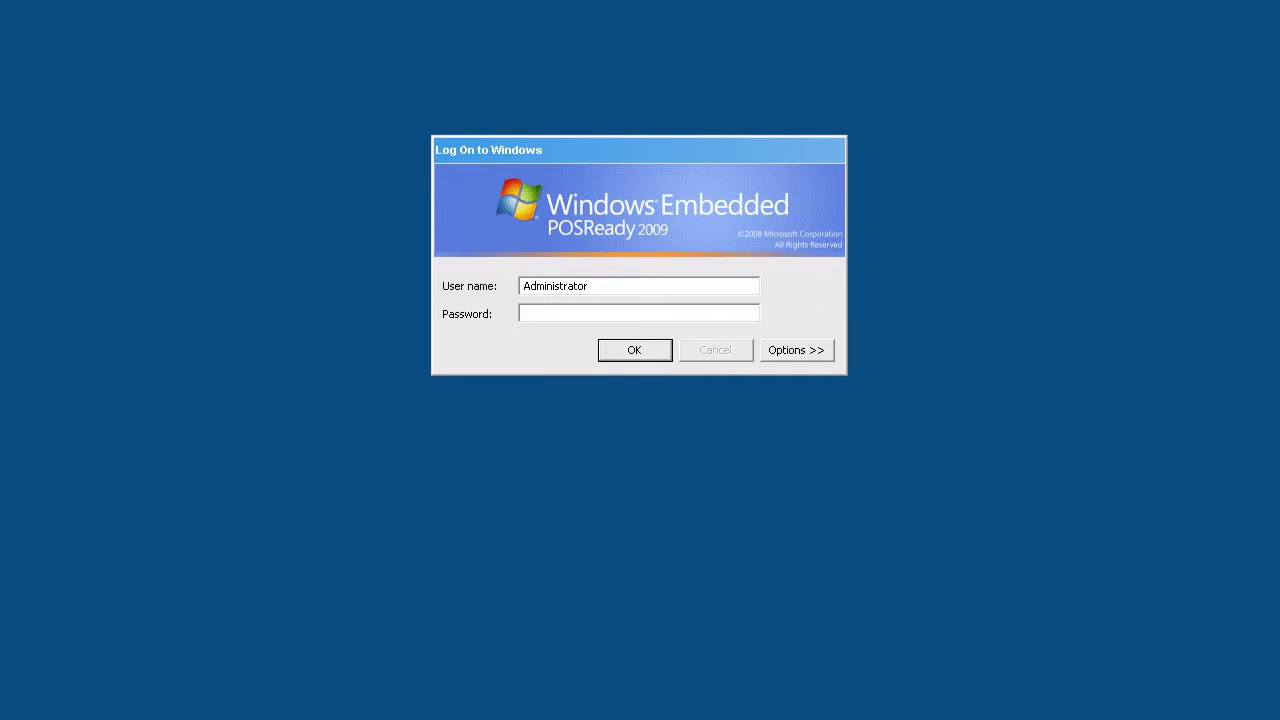
# - Enter the account password to log on as Administrator and reach the desktop
pyautogui.write('password')
pyautogui.click(641, 357)
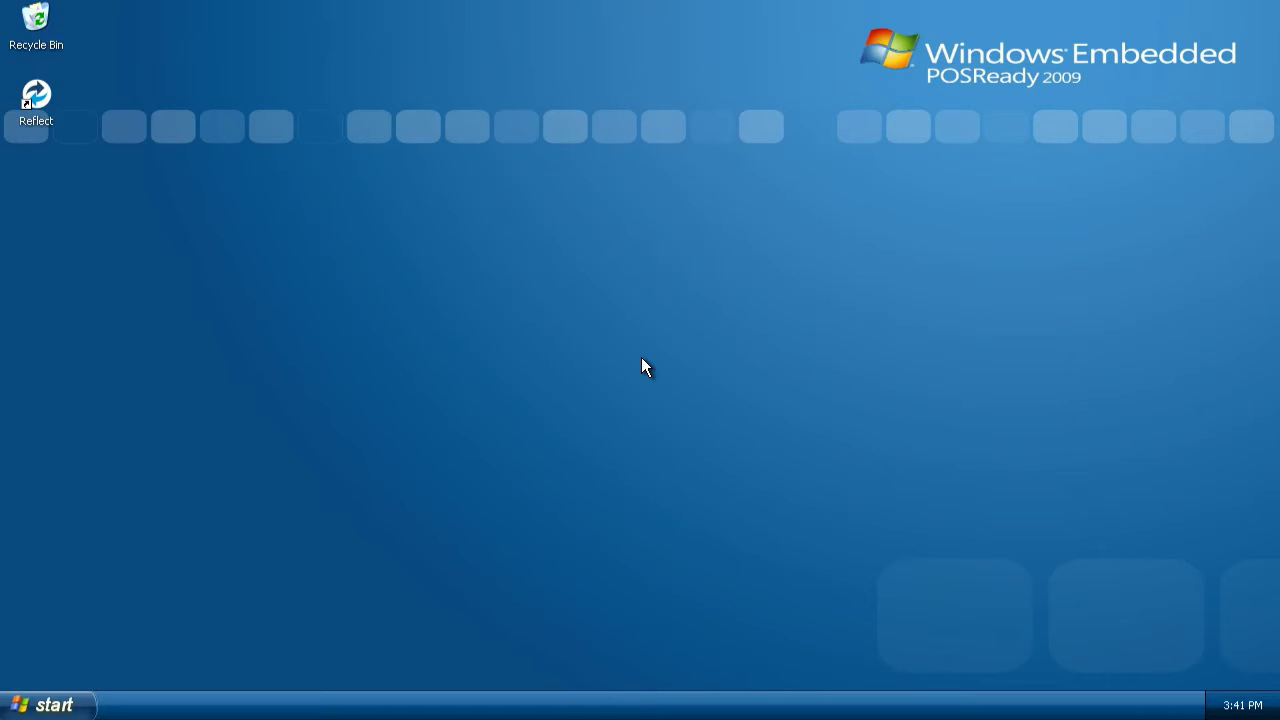
pyautogui.press('super+r')
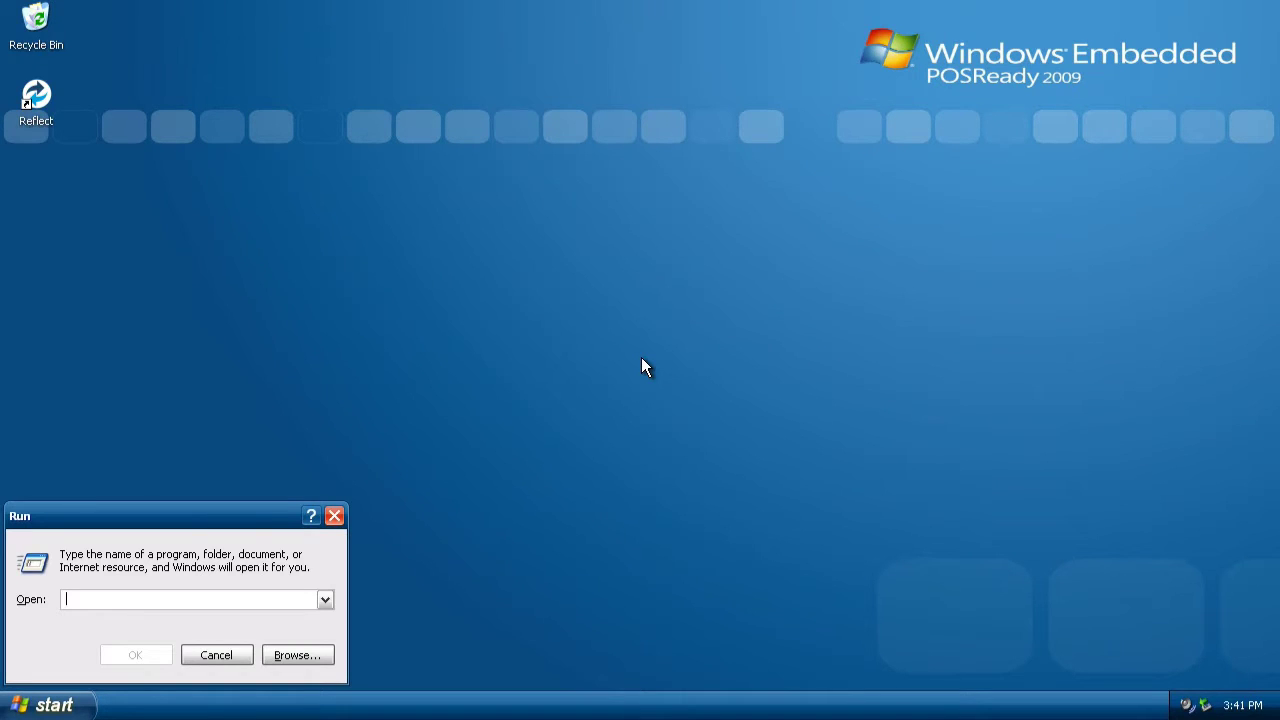
# - Run ewfmgr, then open Computer Management from My Computer's context menu
pyautogui.write('ewfmgr')
pyautogui.press('Return')
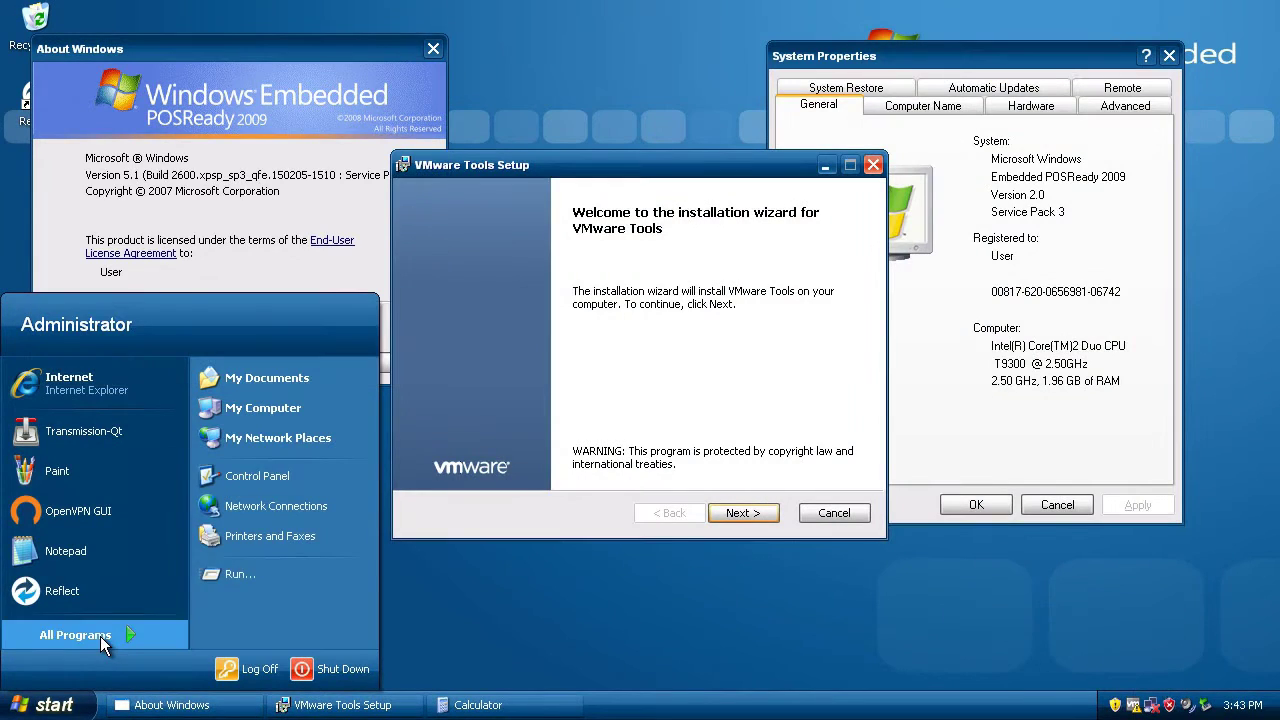
pyautogui.moveTo(100, 636)
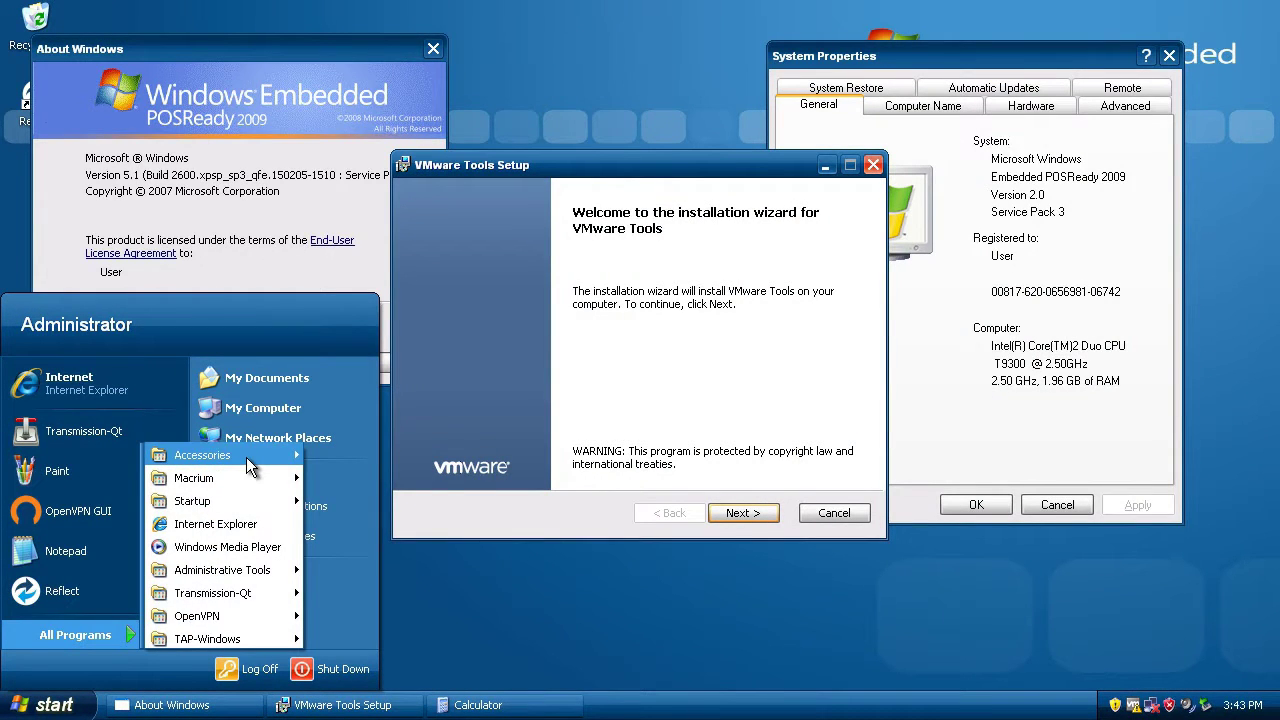
pyautogui.moveTo(247, 457)
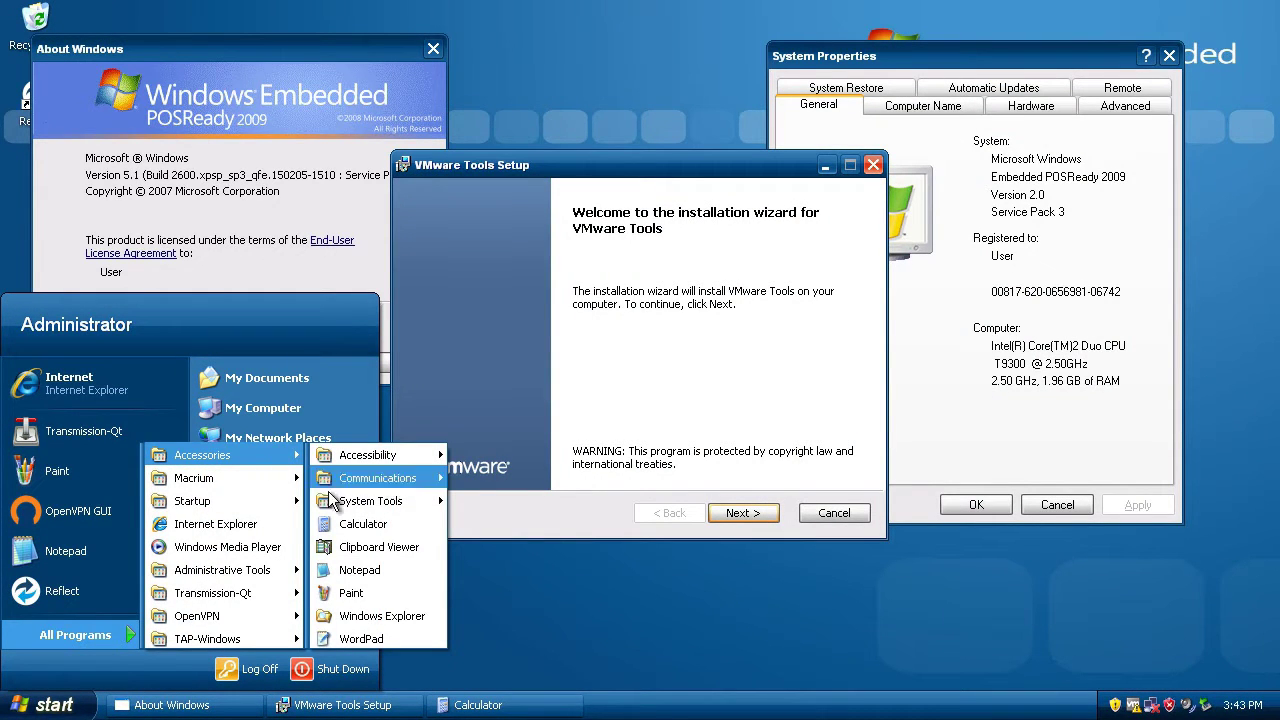
pyautogui.rightClick(268, 420)
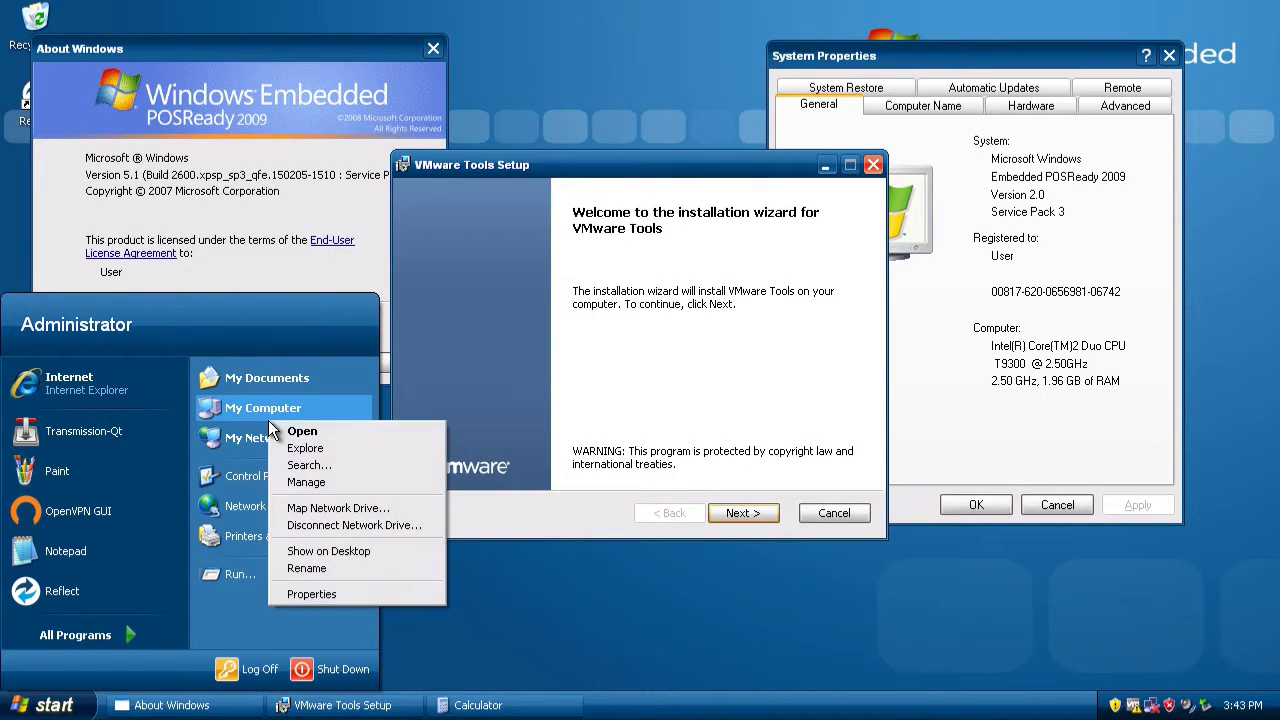
pyautogui.click(306, 487)
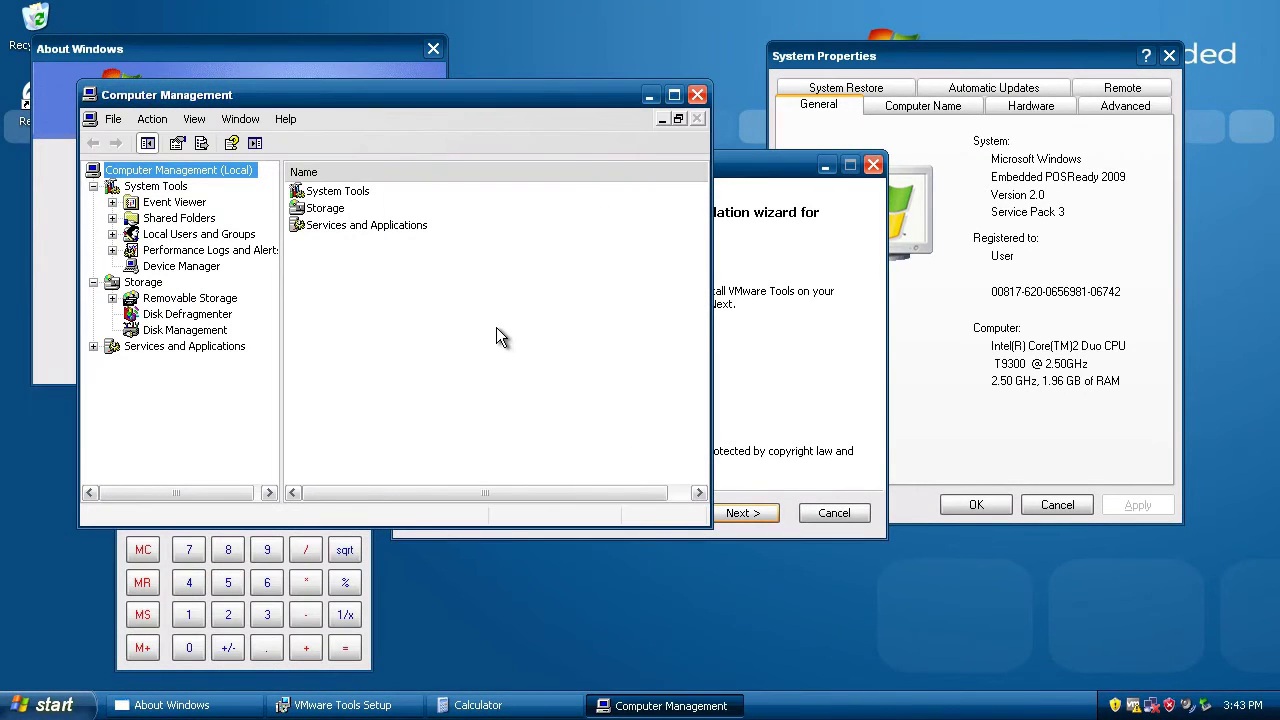
# - In Disk Management, create a 20473 MB partition from the unpartitioned space
pyautogui.click(182, 330)
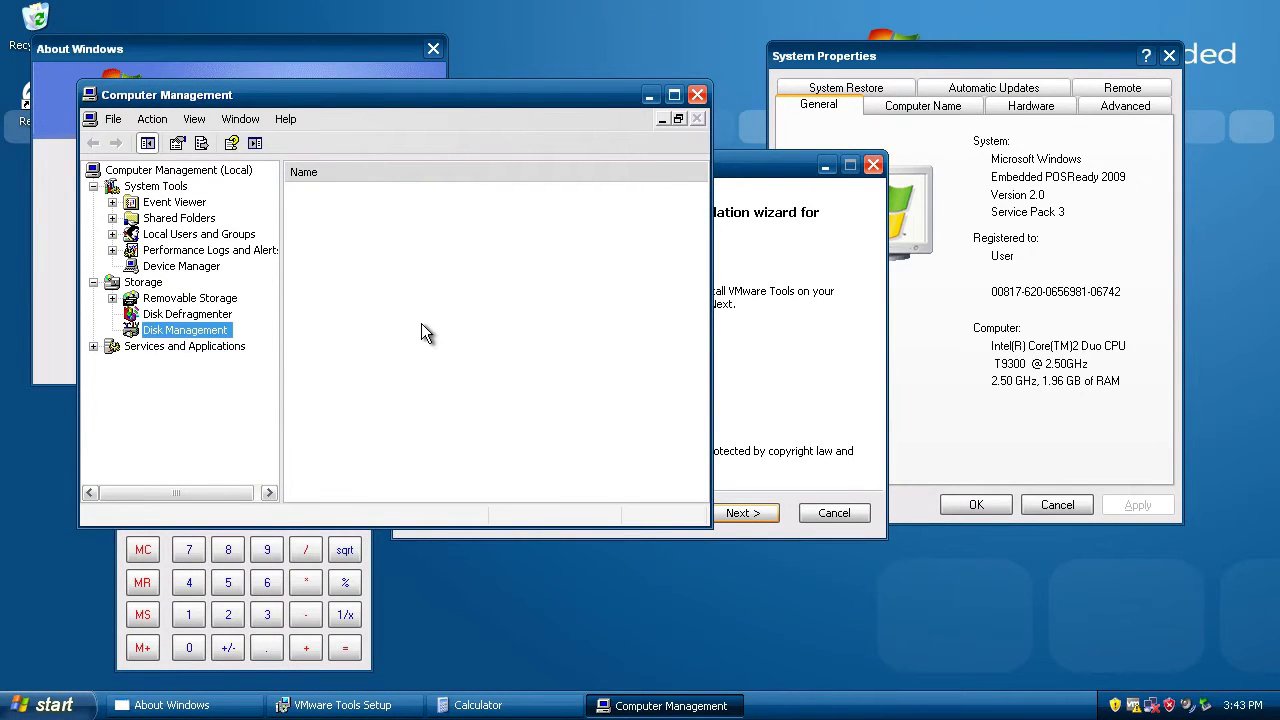
pyautogui.click(580, 259)
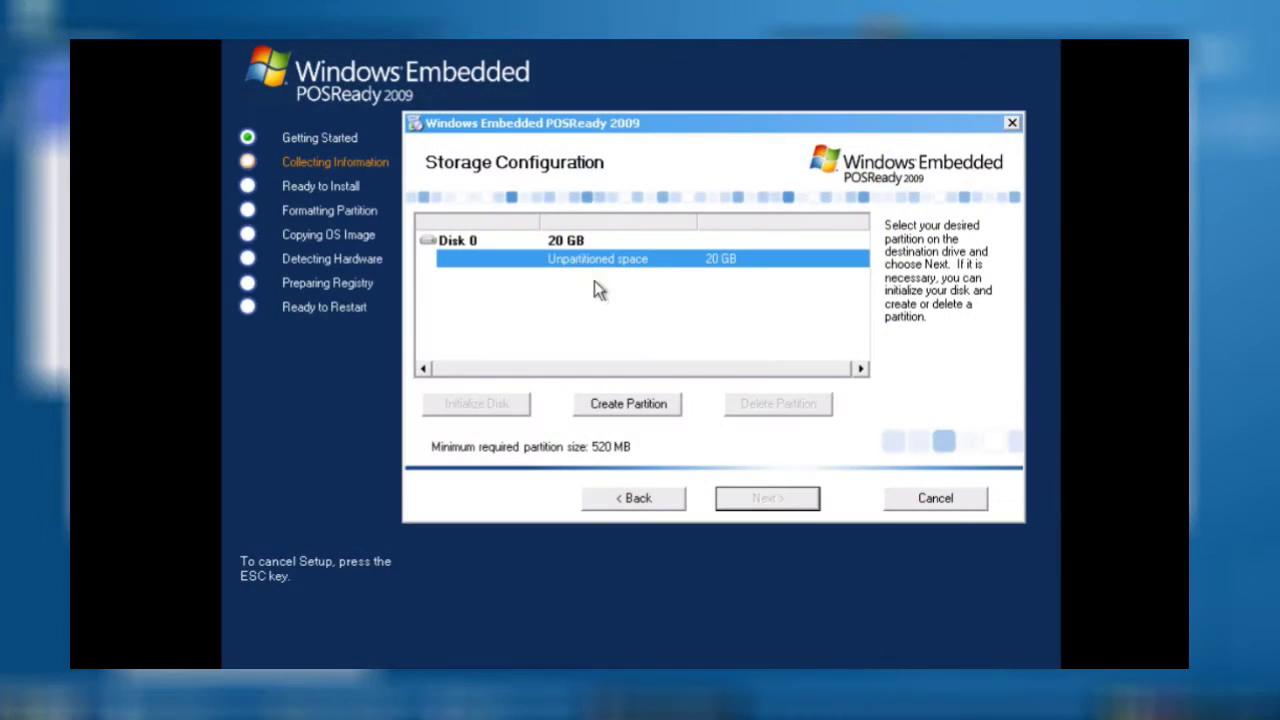
pyautogui.click(648, 403)
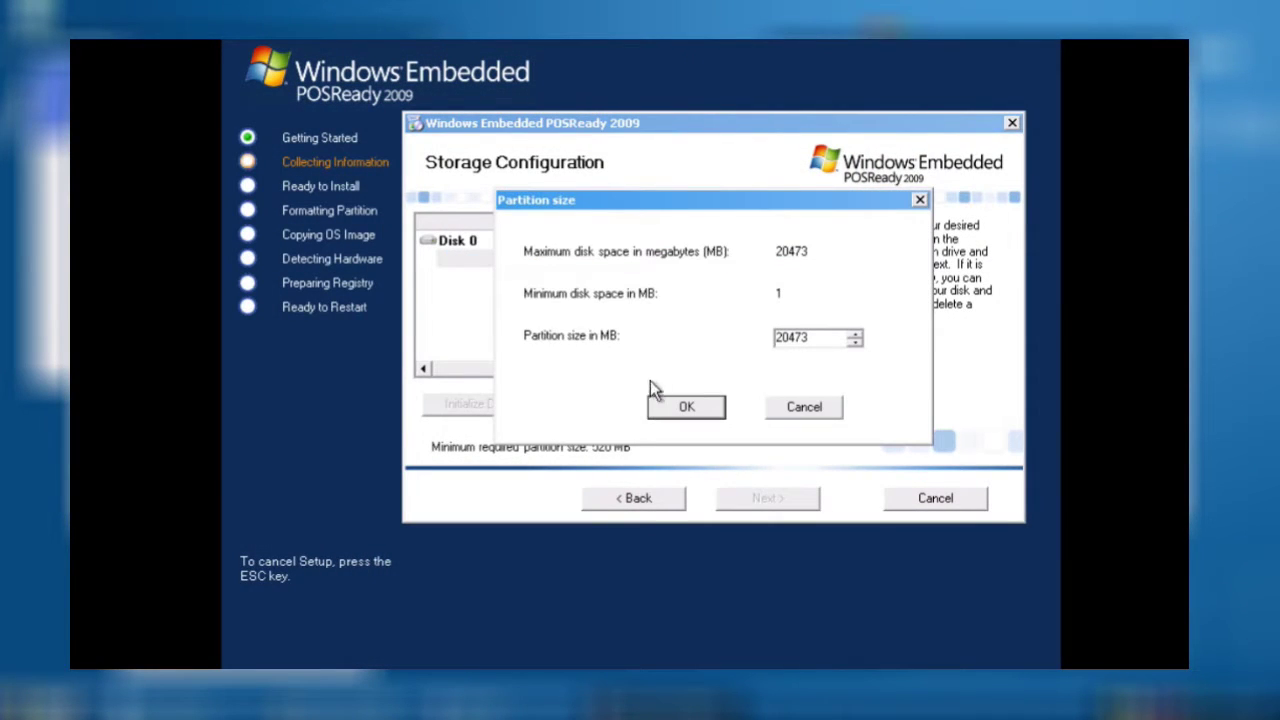
pyautogui.click(686, 407)
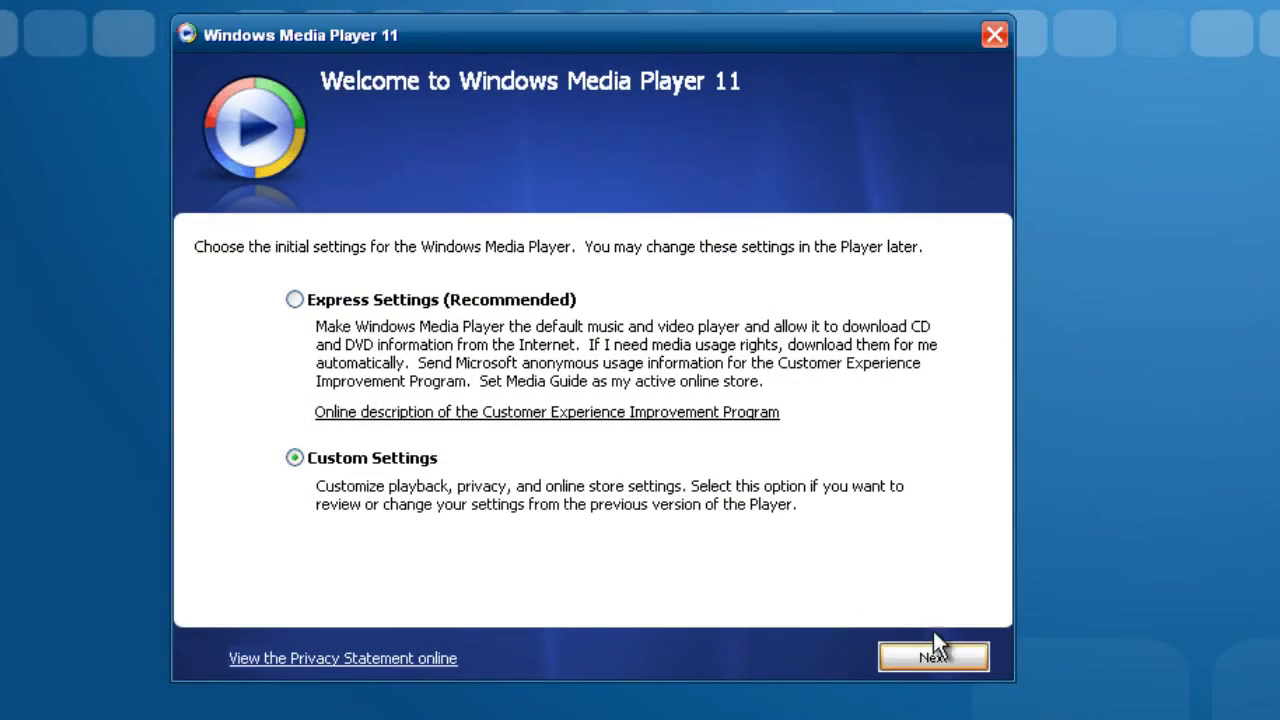
# - Finish Media Player setup with custom settings, no usage-rights downloads and no online store
pyautogui.click(965, 656)
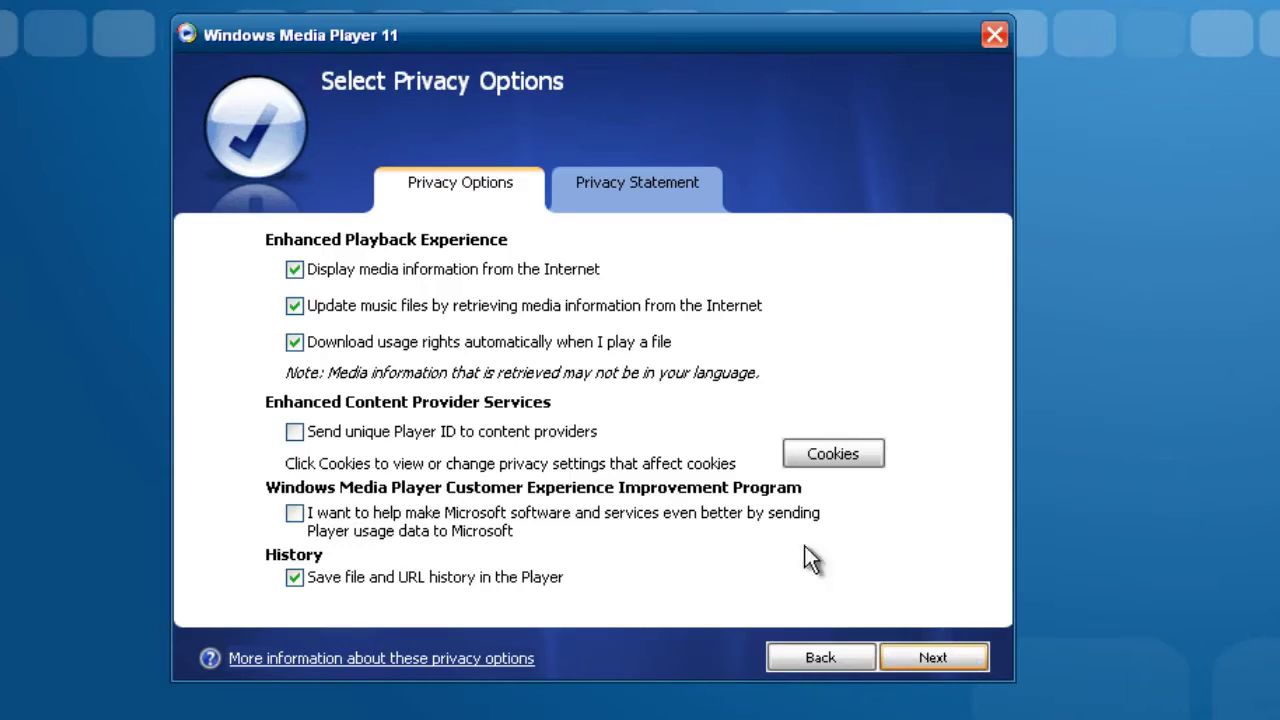
pyautogui.click(294, 342)
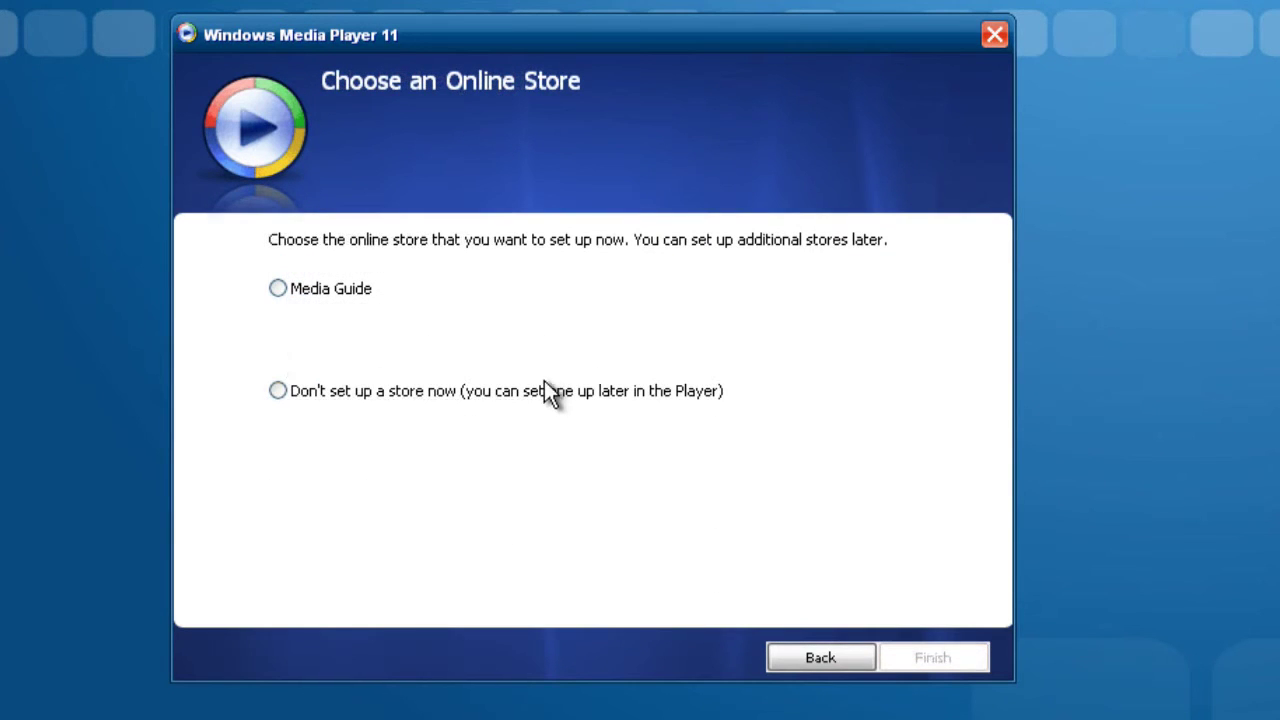
pyautogui.click(547, 391)
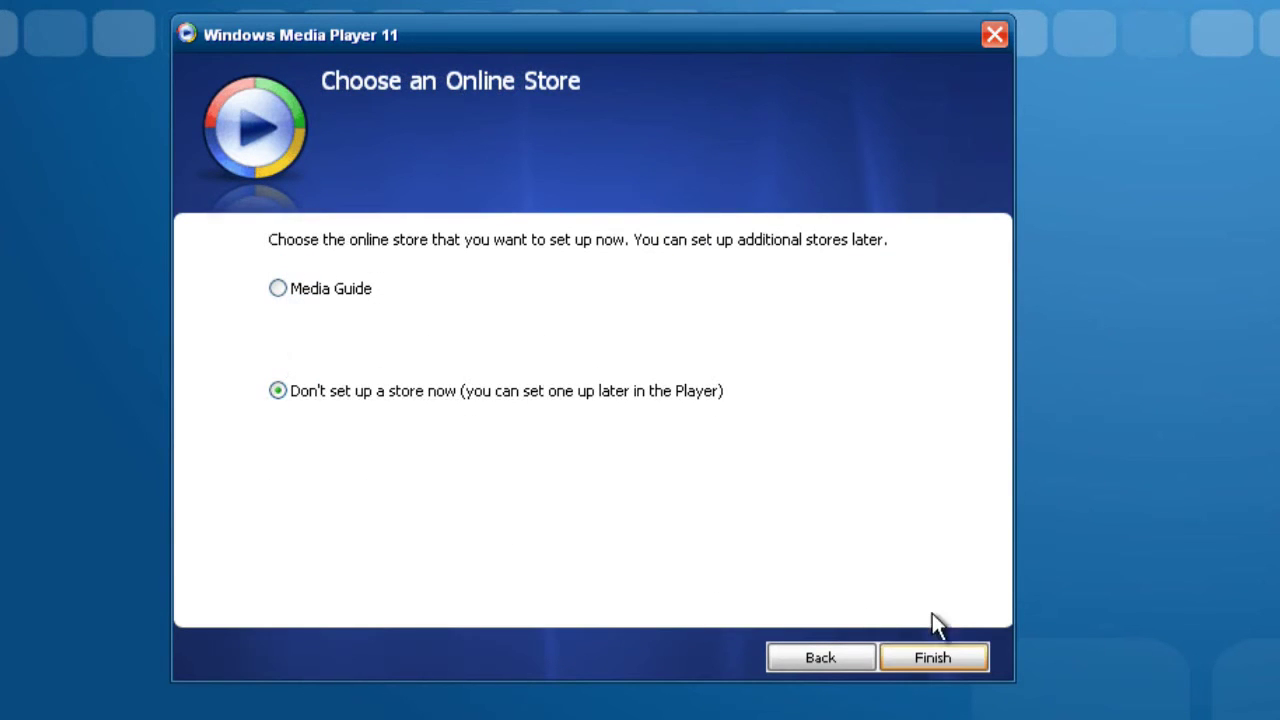
pyautogui.click(960, 650)
pyautogui.click(960, 658)
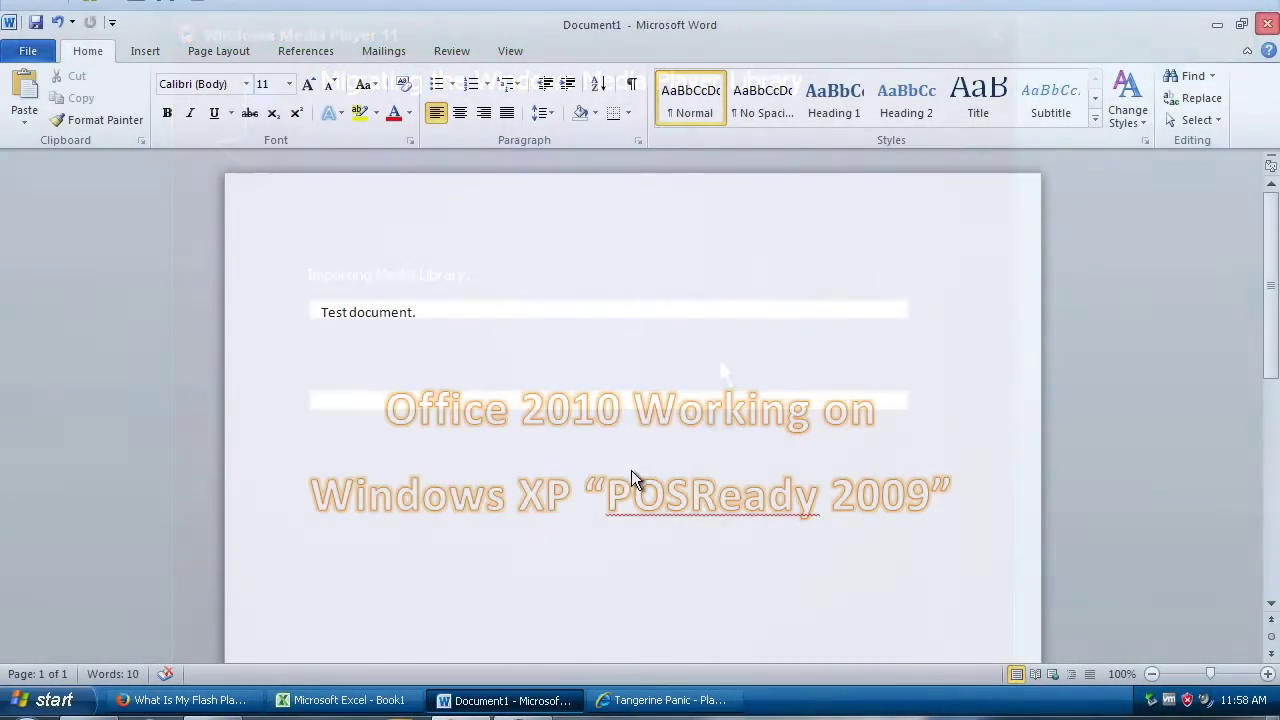
# - Close Word and the Book1 Excel workbook without saving either
pyautogui.hotkey('alt', 'F4')
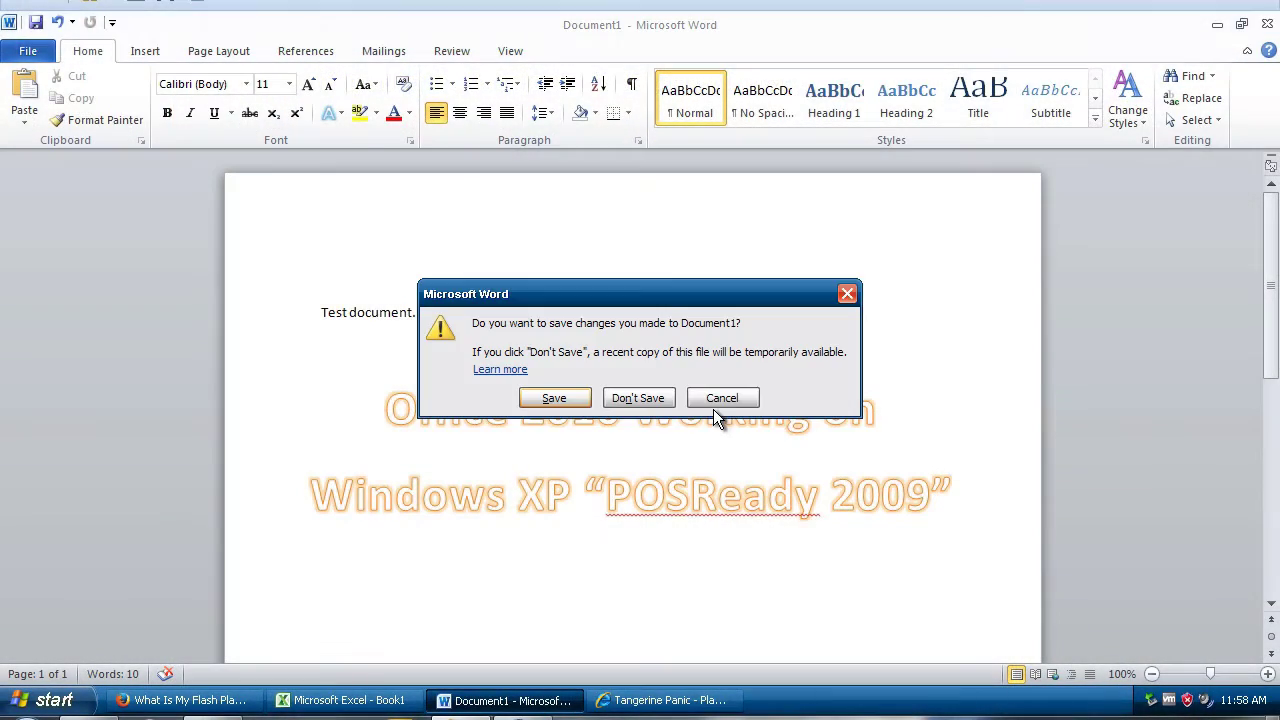
pyautogui.moveTo(693, 296); pyautogui.dragTo(799, 165)
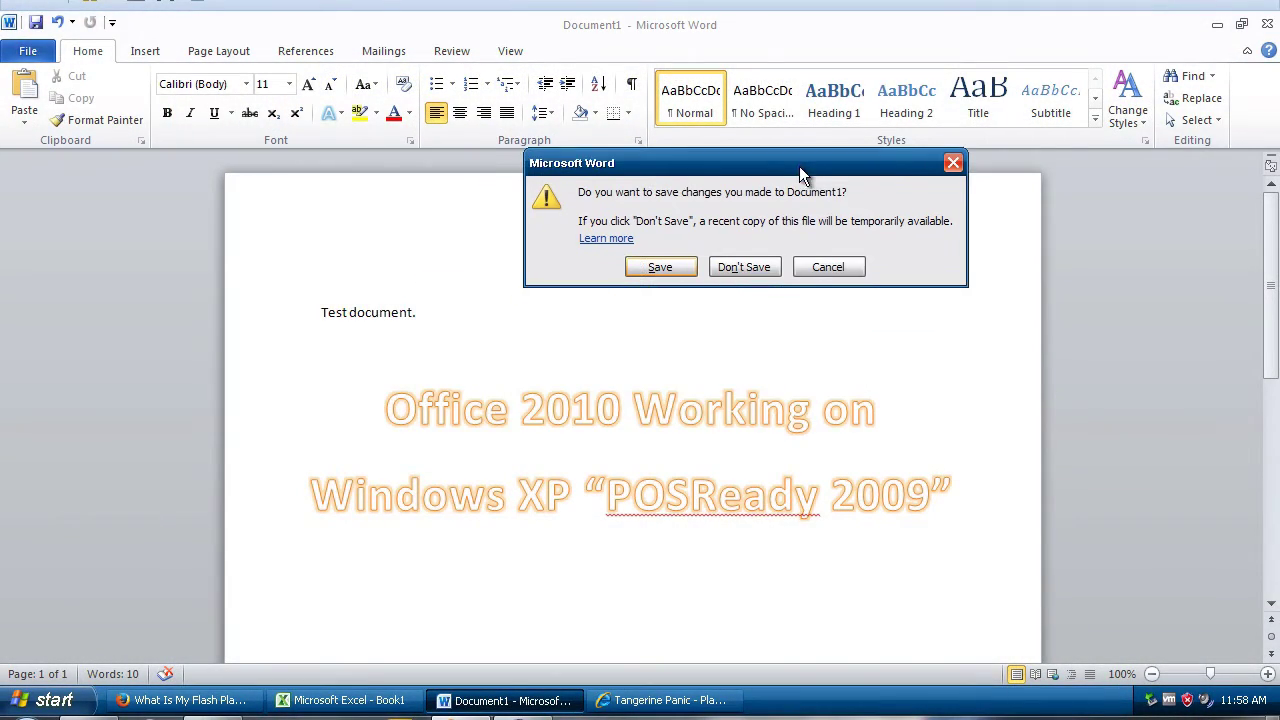
pyautogui.click(748, 266)
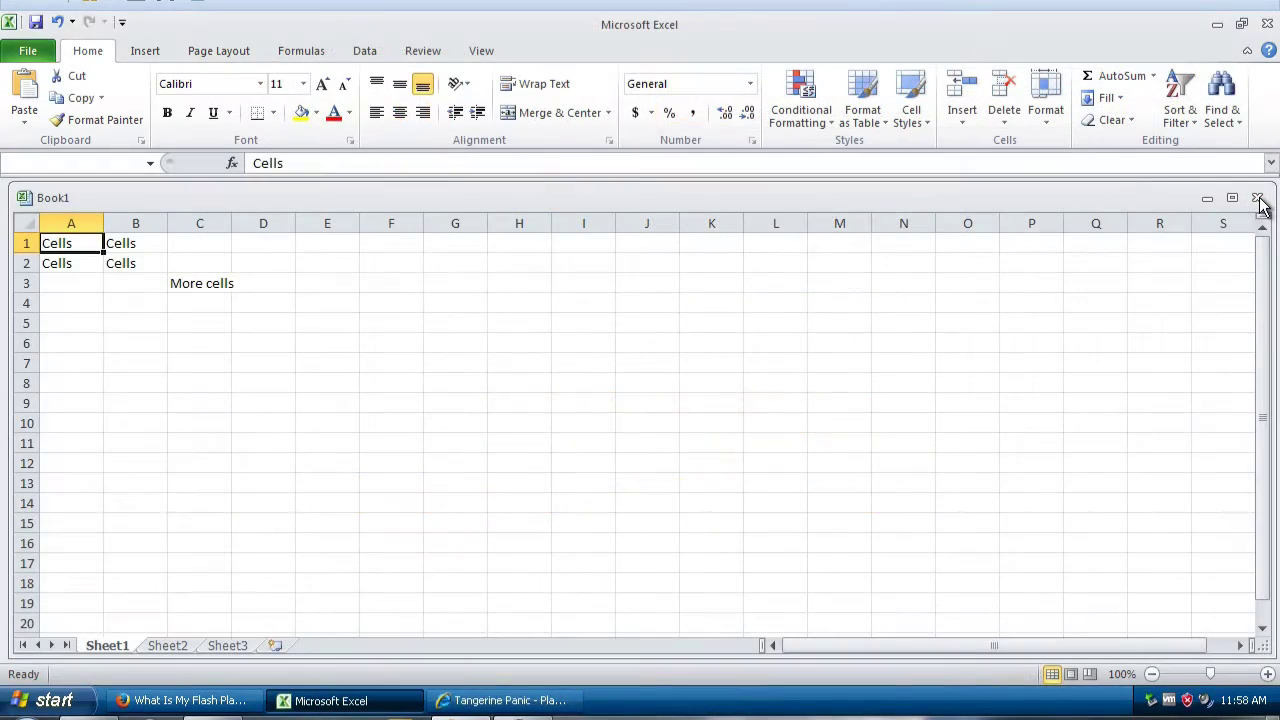
pyautogui.click(1257, 197)
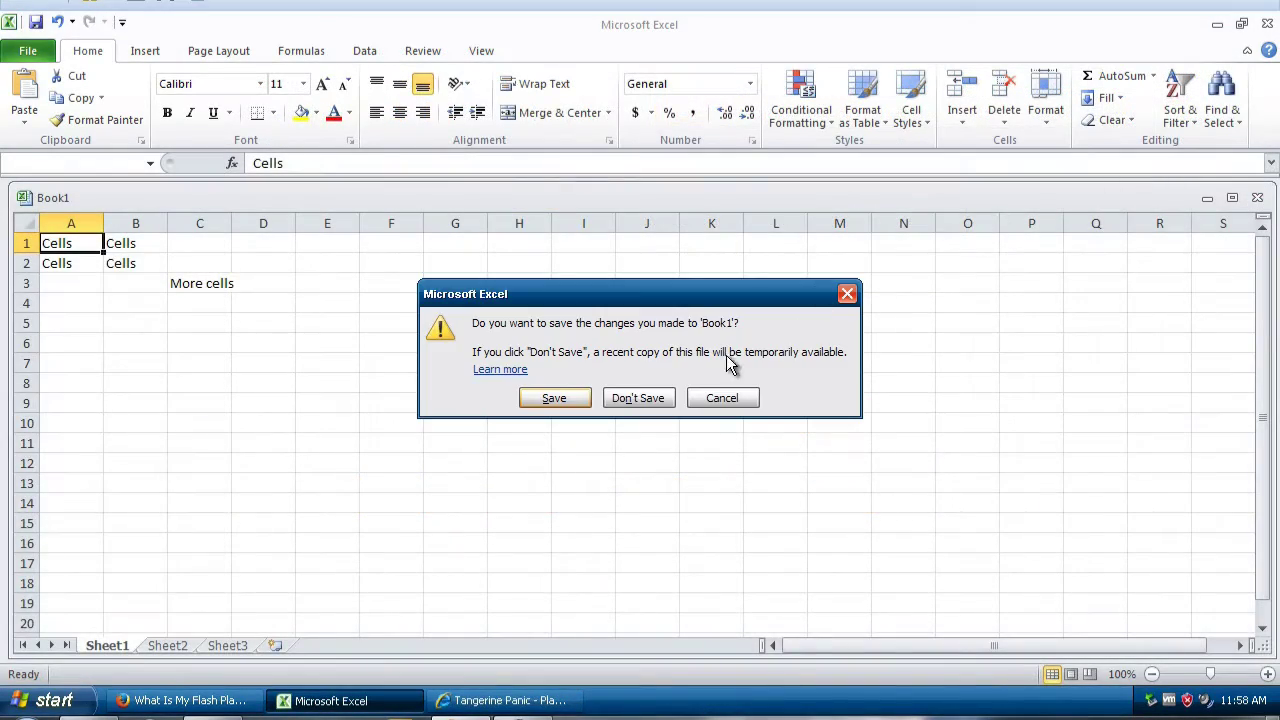
pyautogui.click(646, 396)
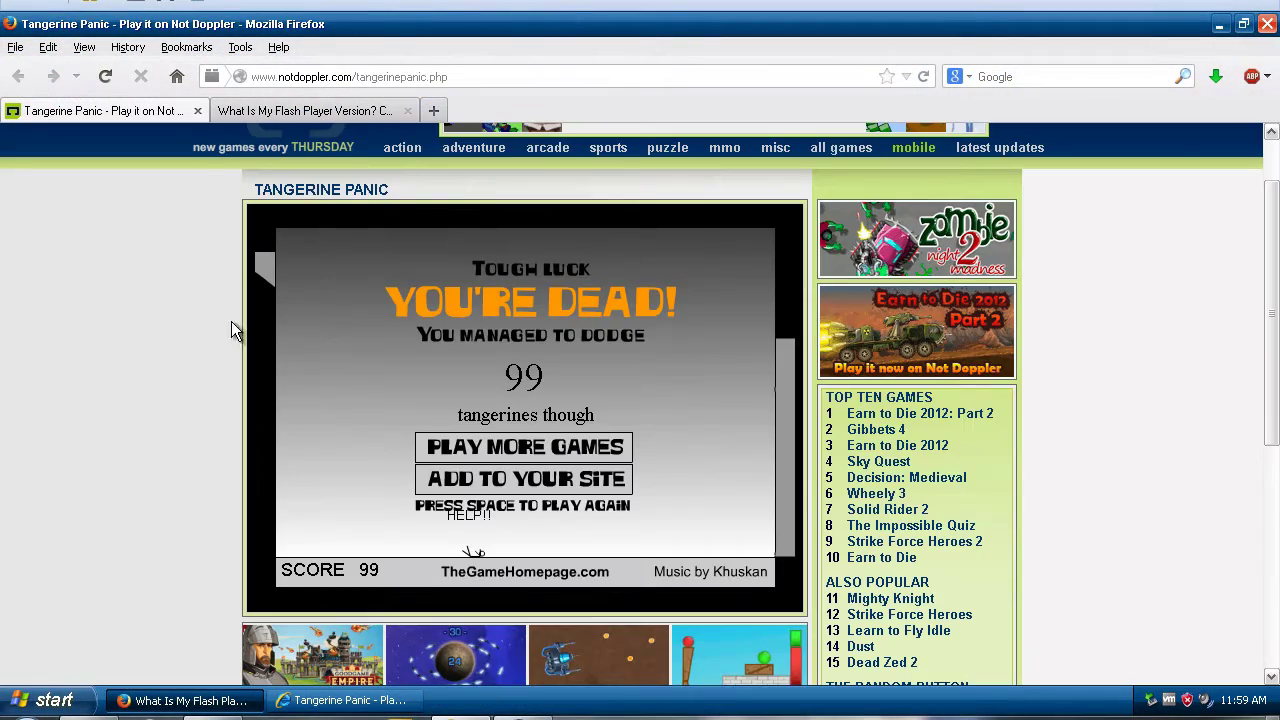
# - Bring up the Flash player options on the game, then dismiss them
pyautogui.rightClick(316, 347)
pyautogui.click(96, 443)
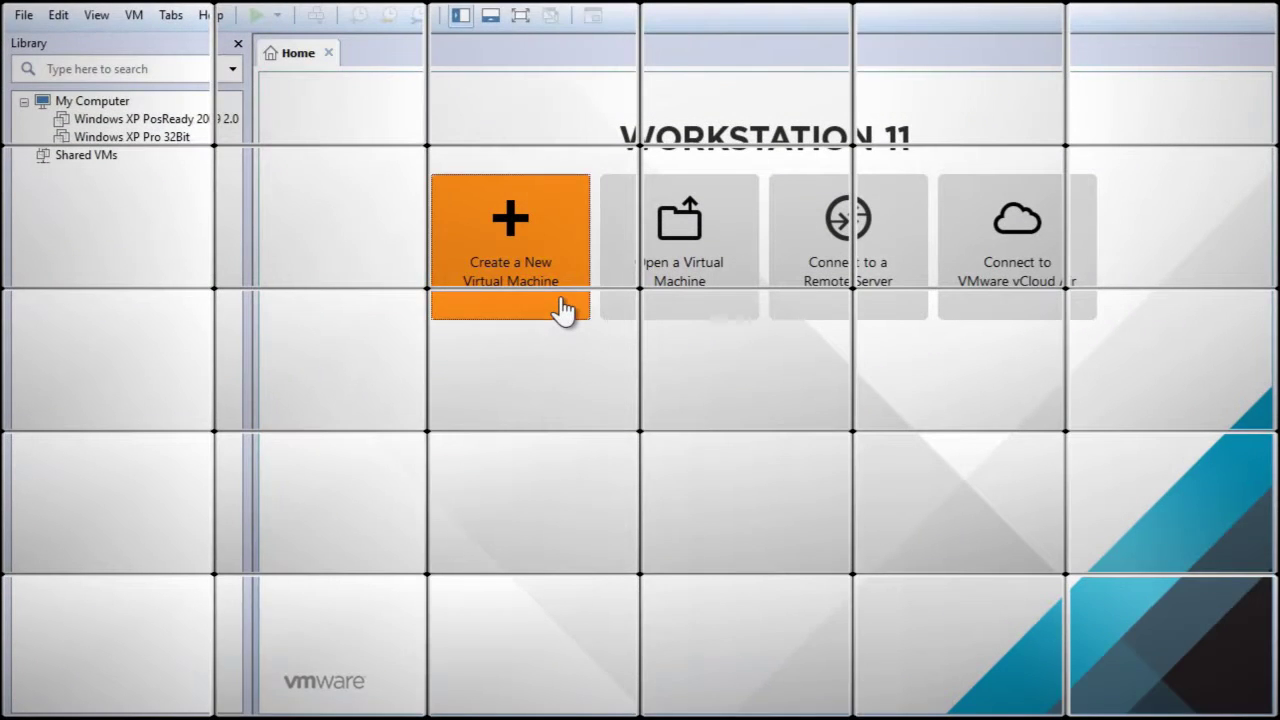
# - Start a custom new VM, installing the OS later, with Windows XP Professional as guest
pyautogui.click(563, 310)
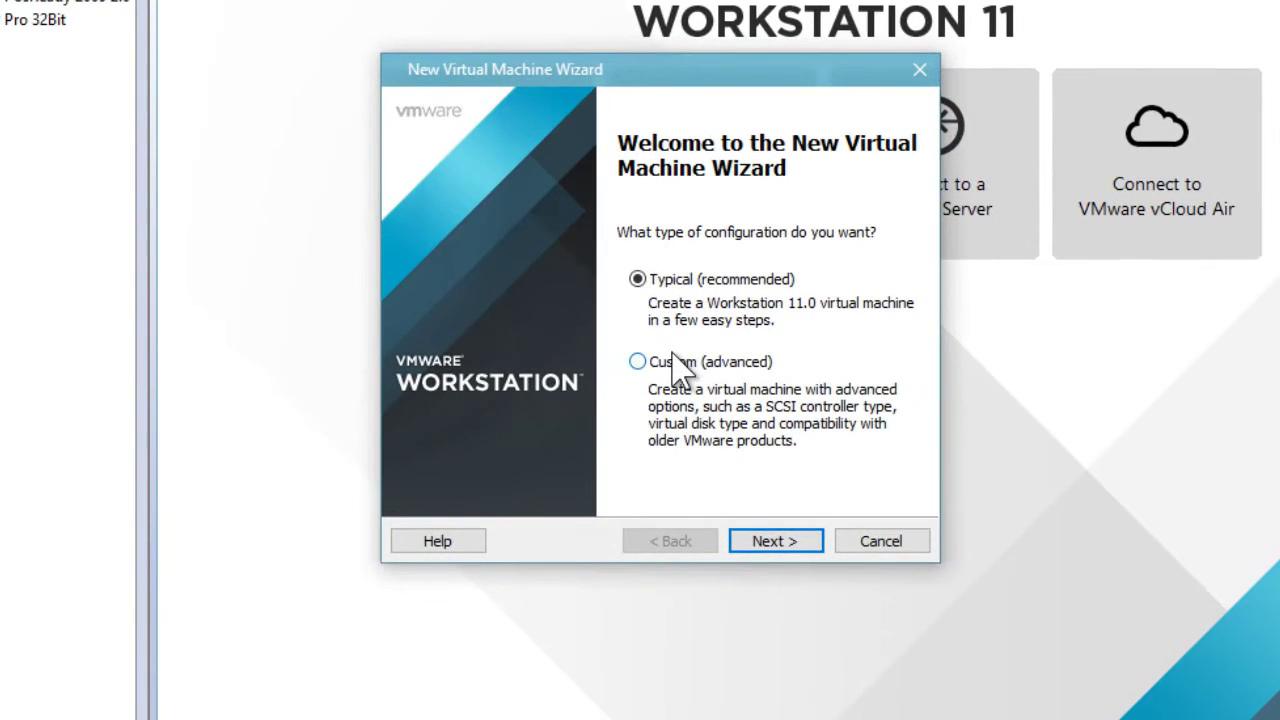
pyautogui.click(680, 364)
pyautogui.click(782, 545)
pyautogui.click(785, 547)
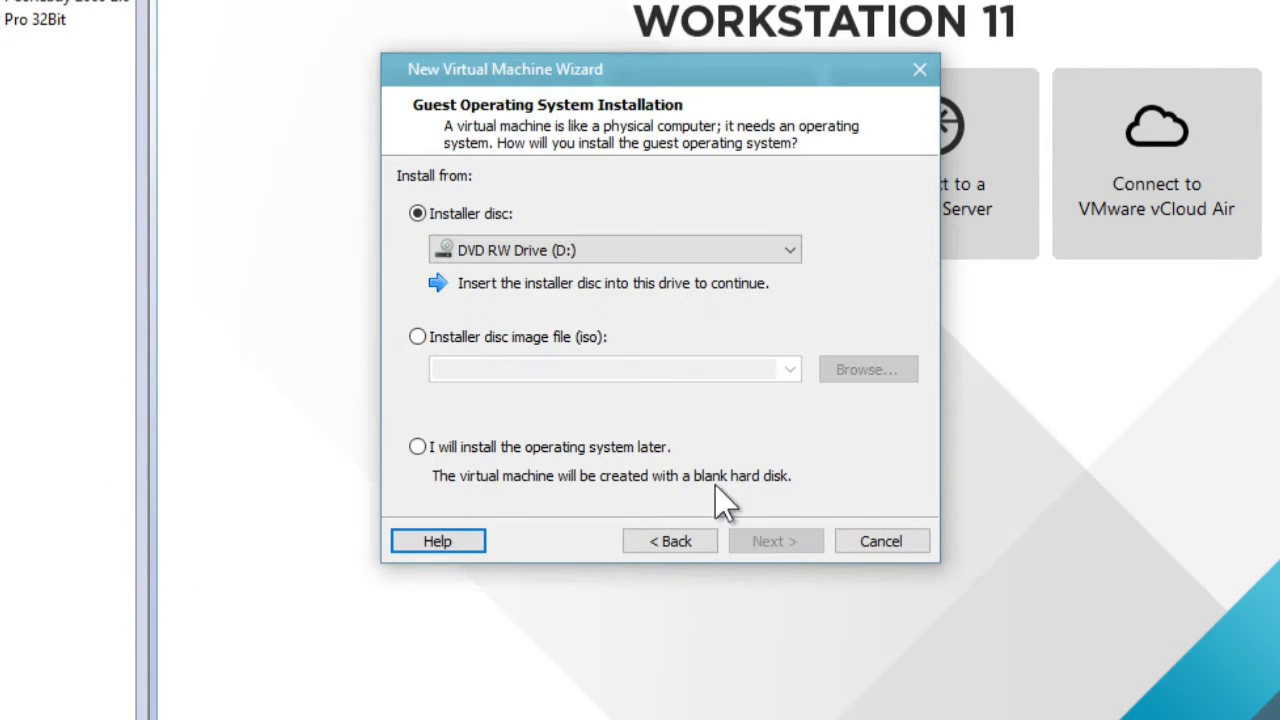
pyautogui.click(632, 448)
pyautogui.click(777, 543)
pyautogui.click(722, 392)
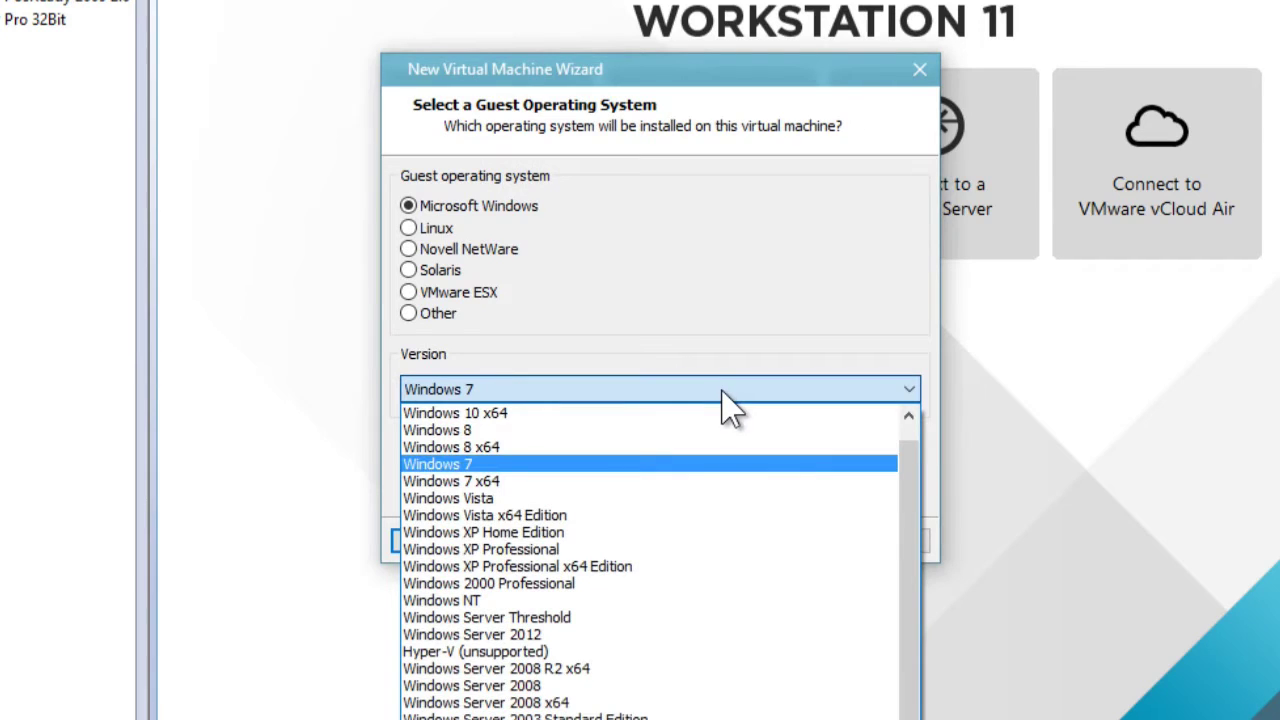
pyautogui.click(609, 550)
pyautogui.click(775, 545)
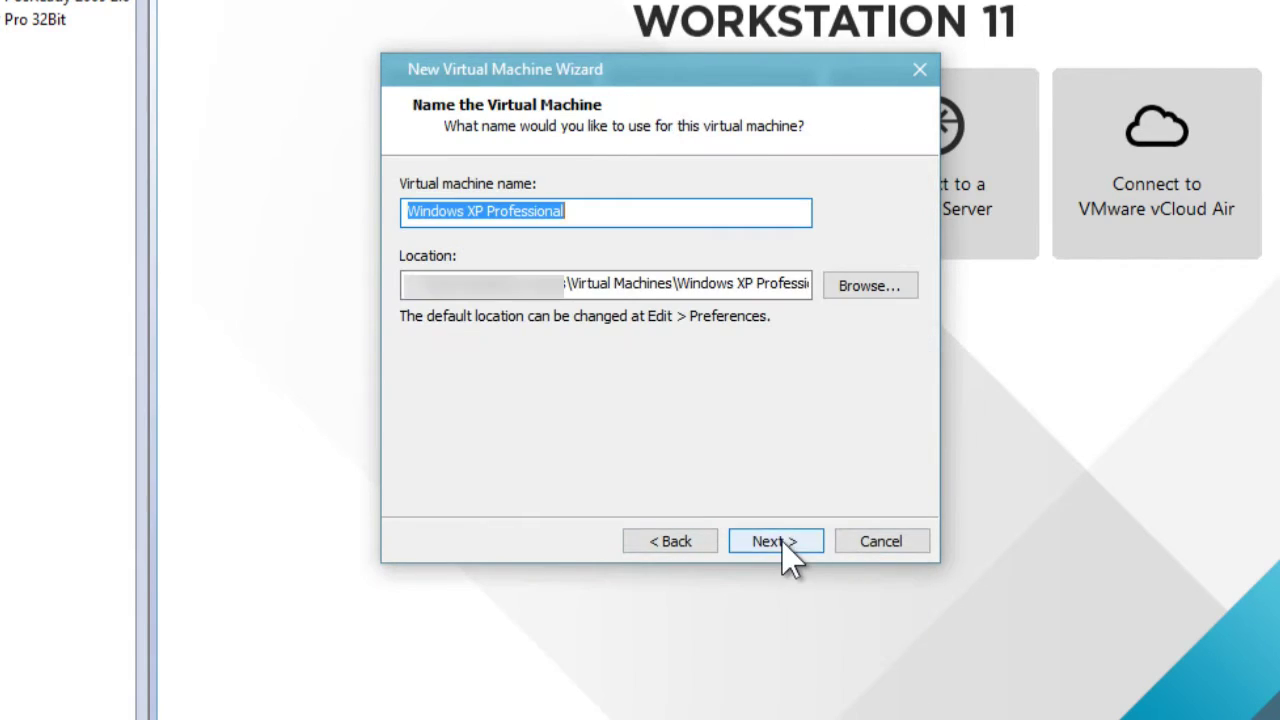
# - Name the VM 'Windows XP PosReady 2009 Demonstration', set two cores per processor and raise memory
pyautogui.doubleClick(558, 211)
pyautogui.write('PosReady 2009 Demonstration')
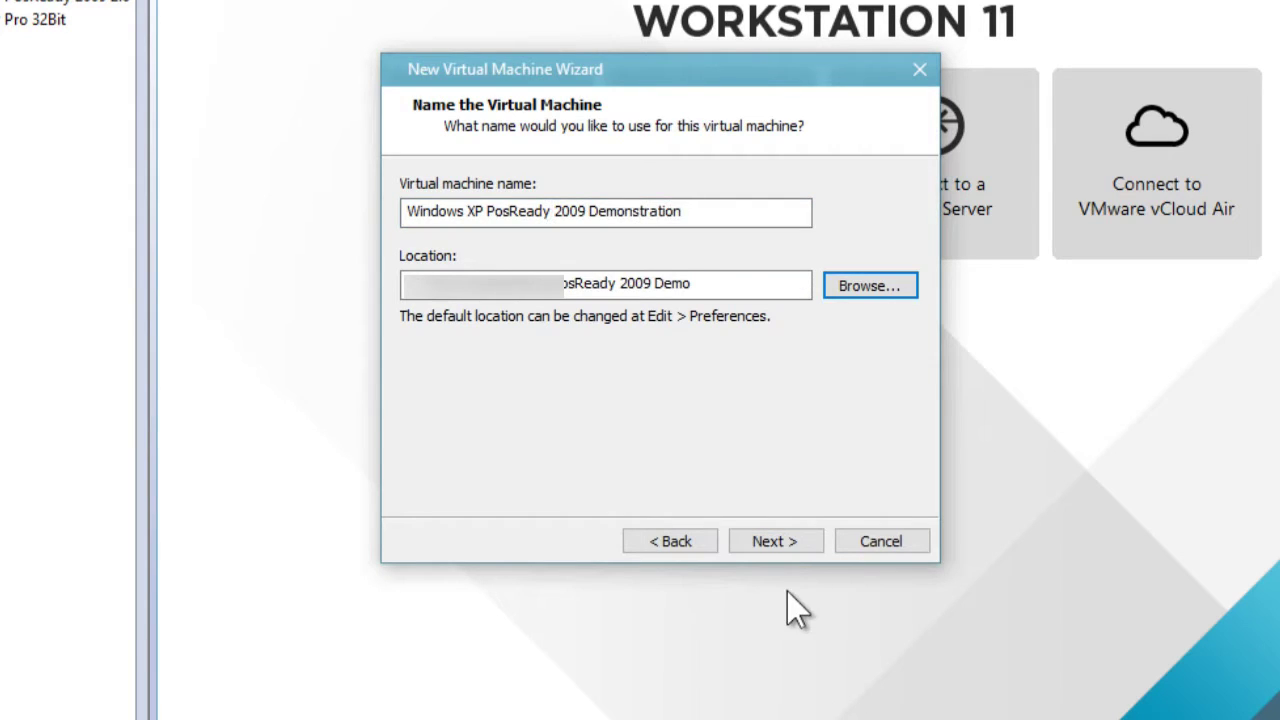
pyautogui.click(785, 545)
pyautogui.click(760, 235)
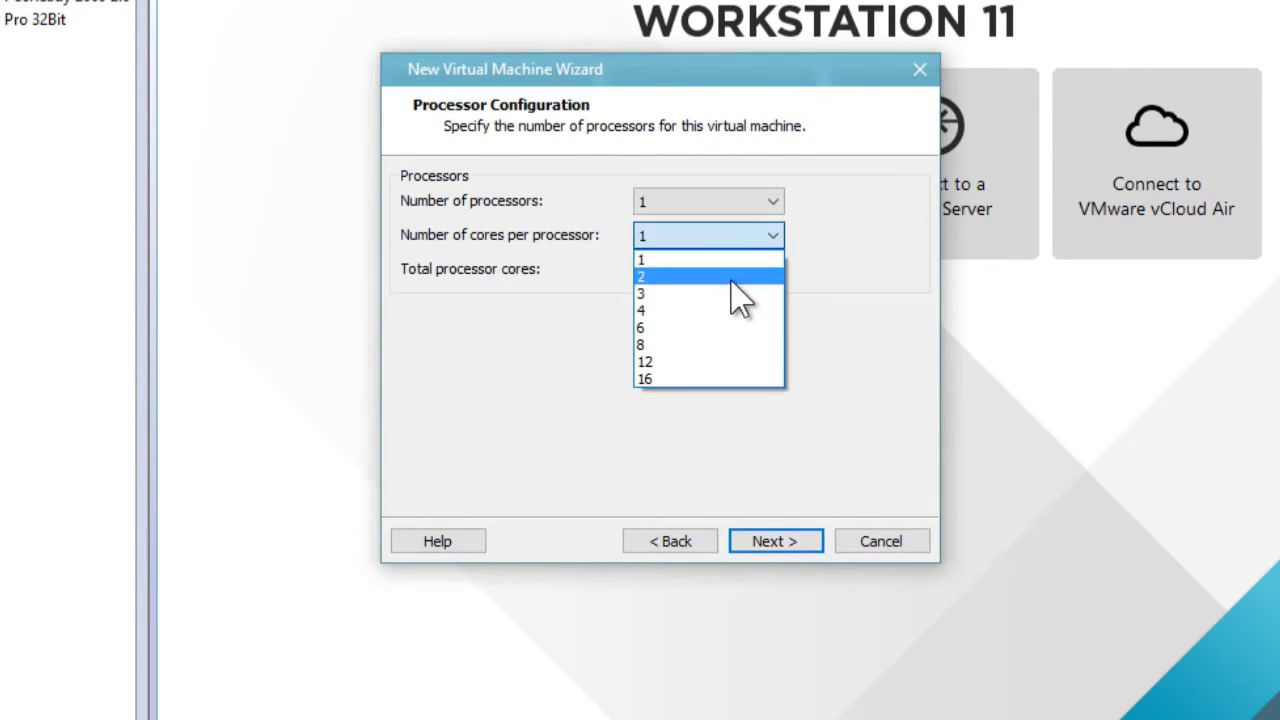
pyautogui.click(731, 274)
pyautogui.click(790, 541)
pyautogui.moveTo(484, 366); pyautogui.dragTo(481, 337)
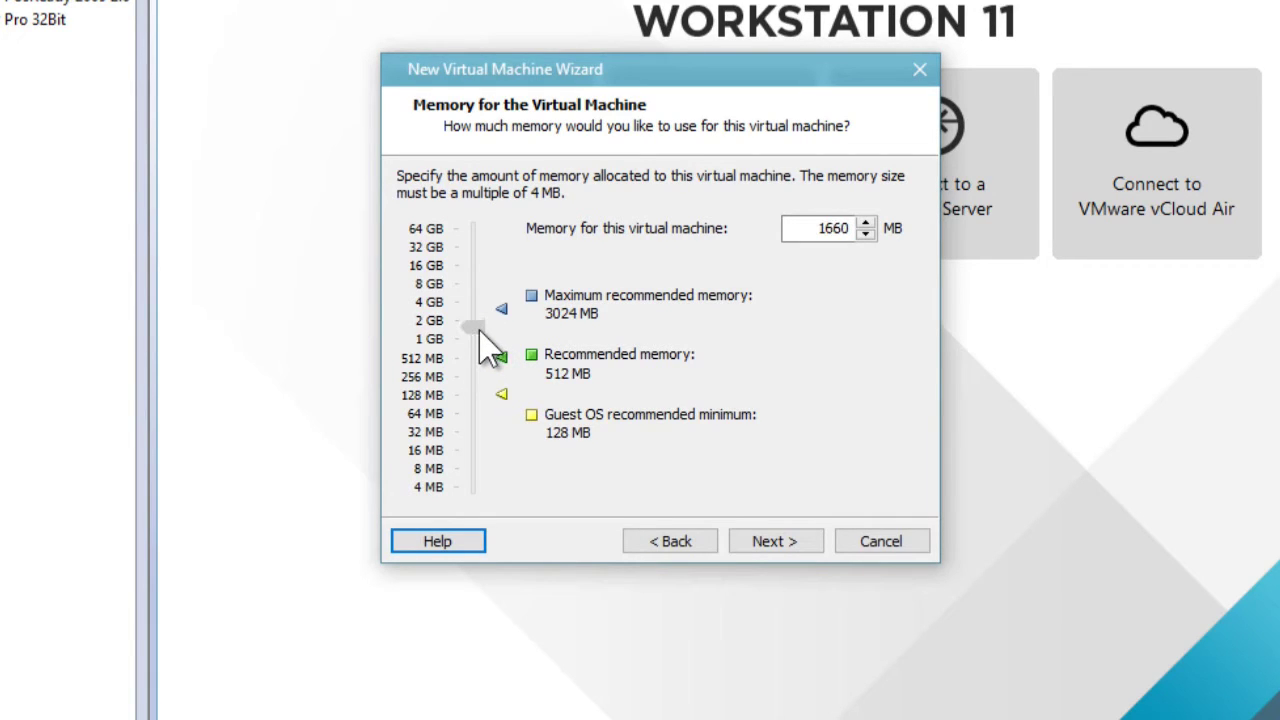
# - Keep default network, BusLogic and IDE settings; create a new 20 GB single-file disk
pyautogui.click(790, 545)
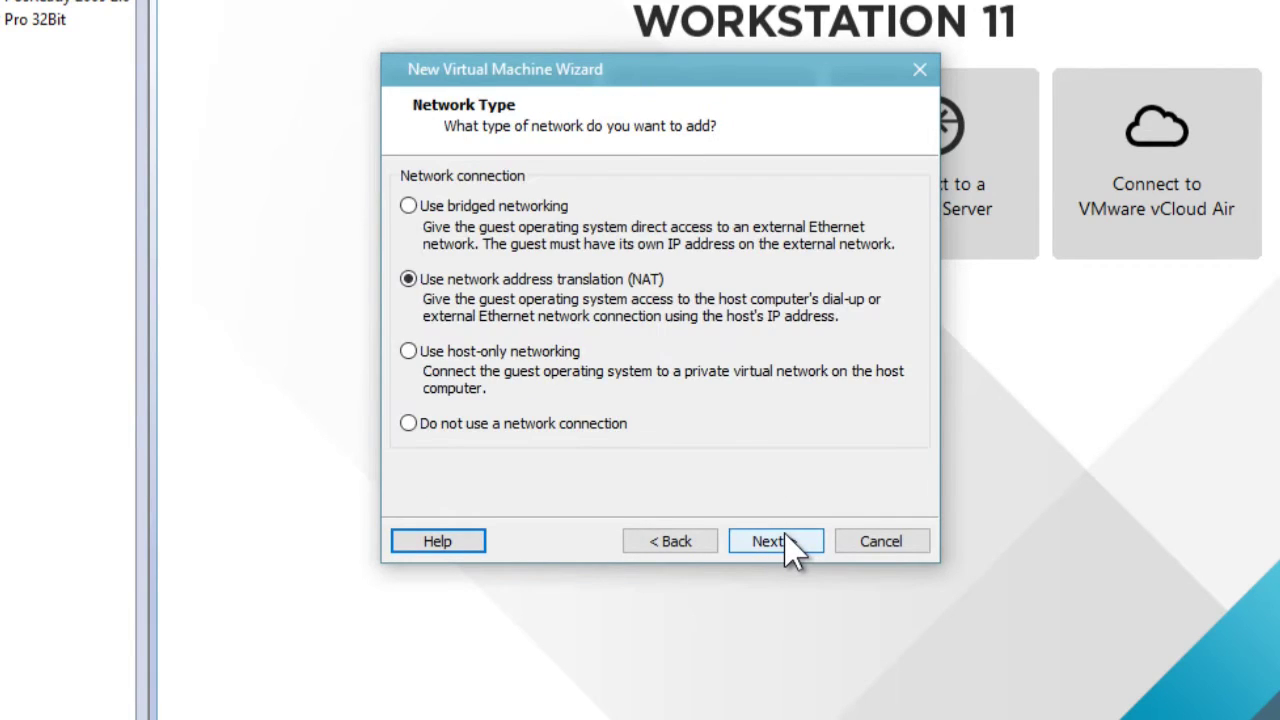
pyautogui.click(790, 545)
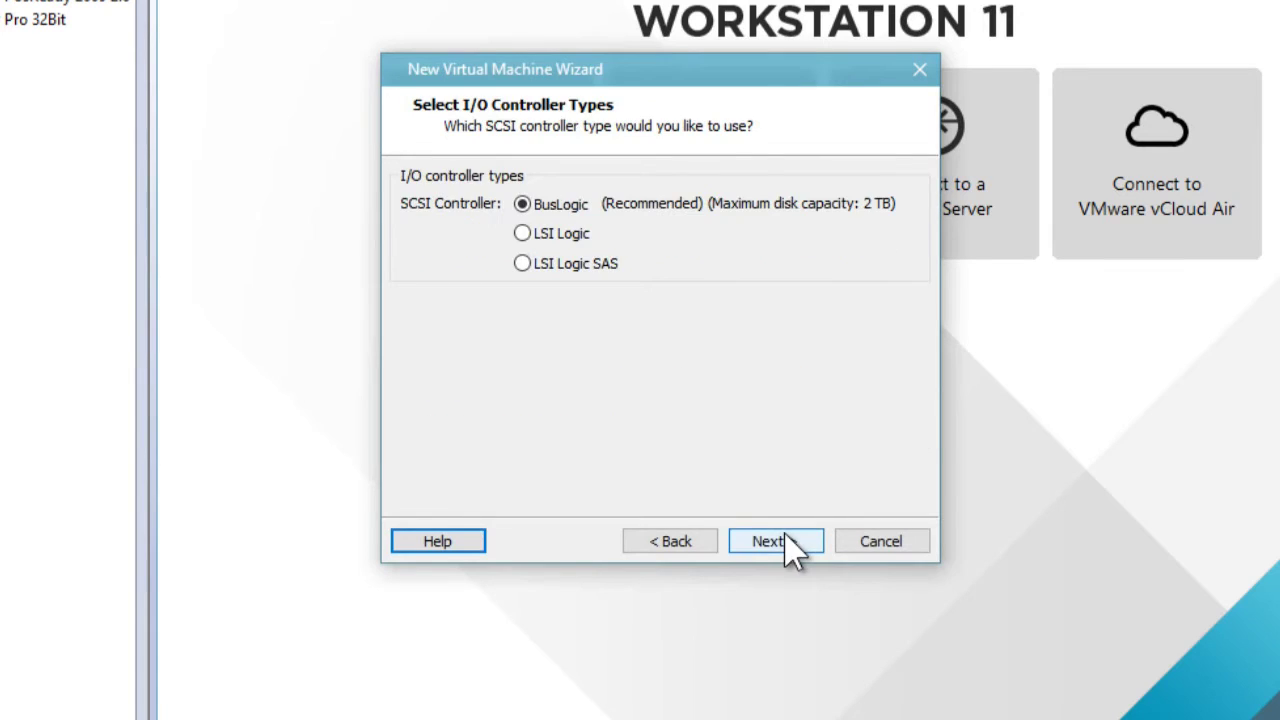
pyautogui.click(790, 545)
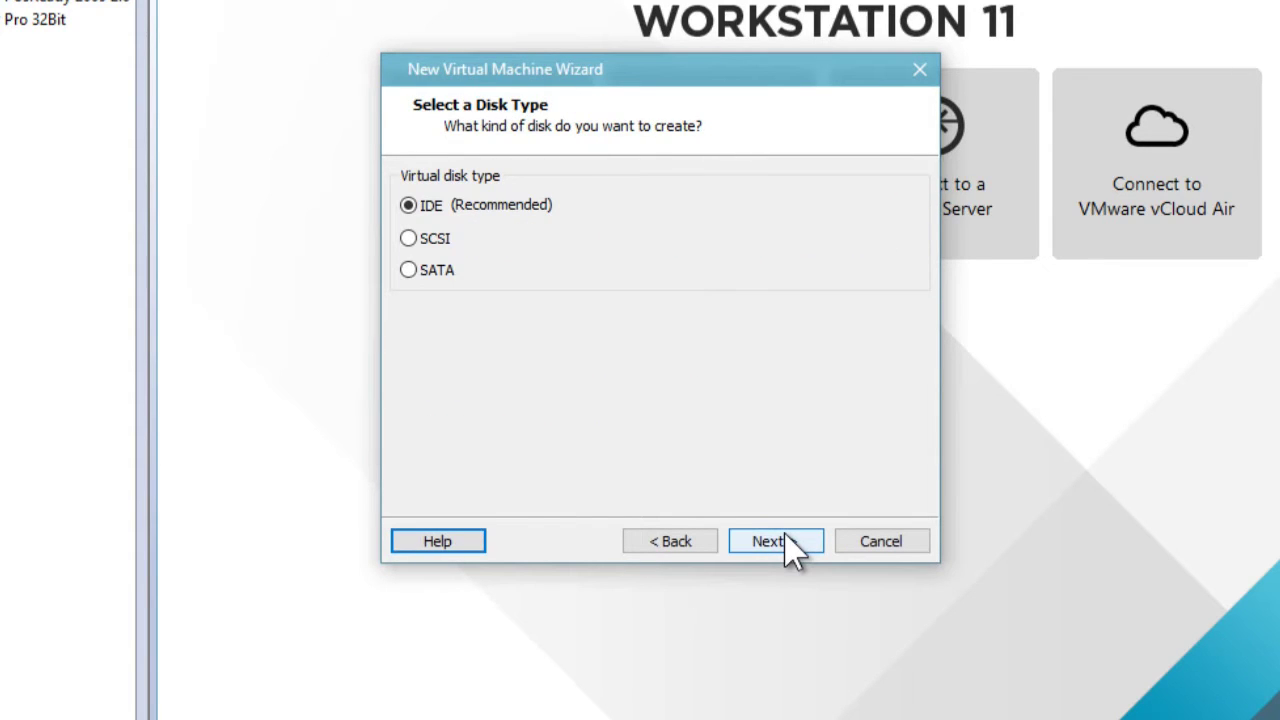
pyautogui.click(797, 553)
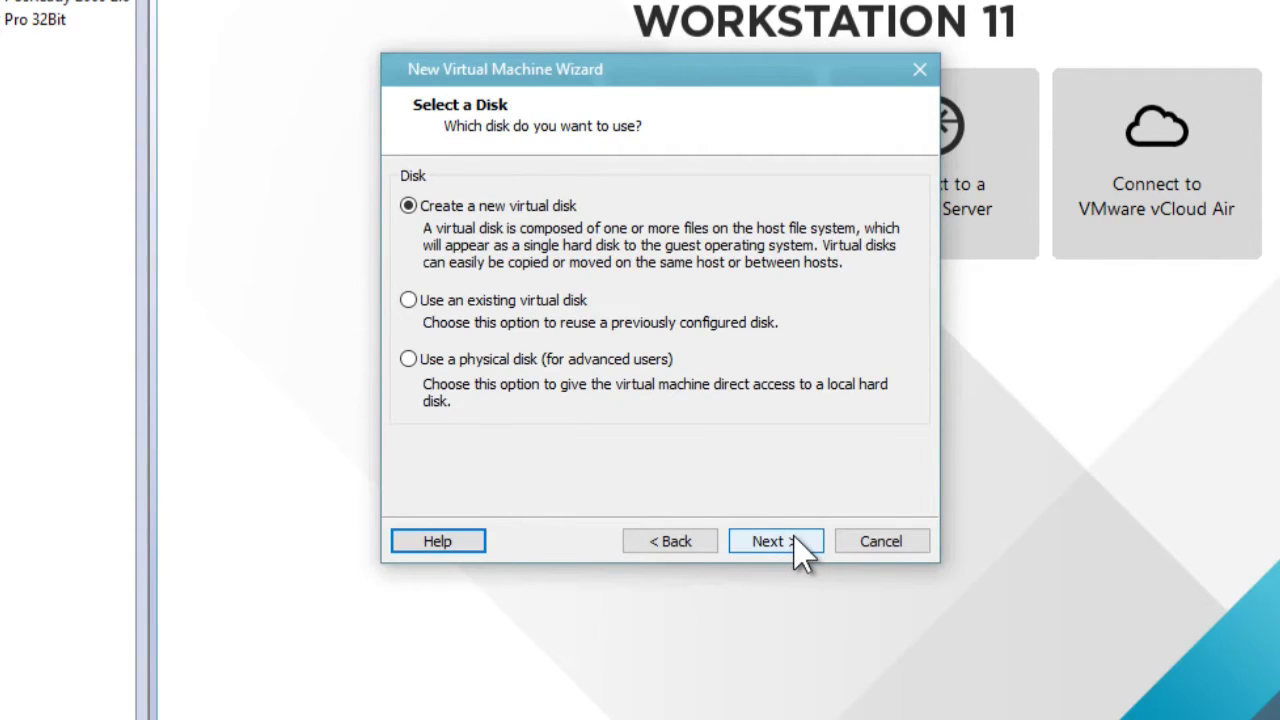
pyautogui.click(797, 553)
pyautogui.doubleClick(640, 175)
pyautogui.write('20')
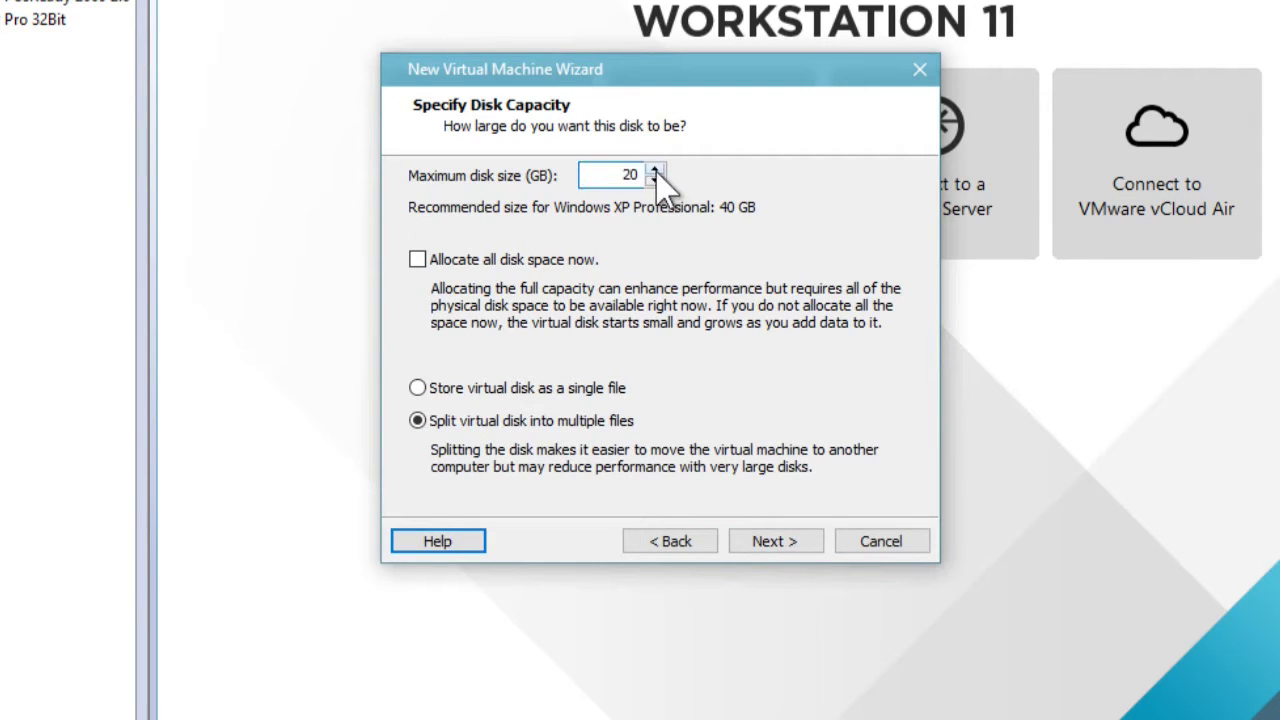
pyautogui.click(525, 388)
pyautogui.click(786, 557)
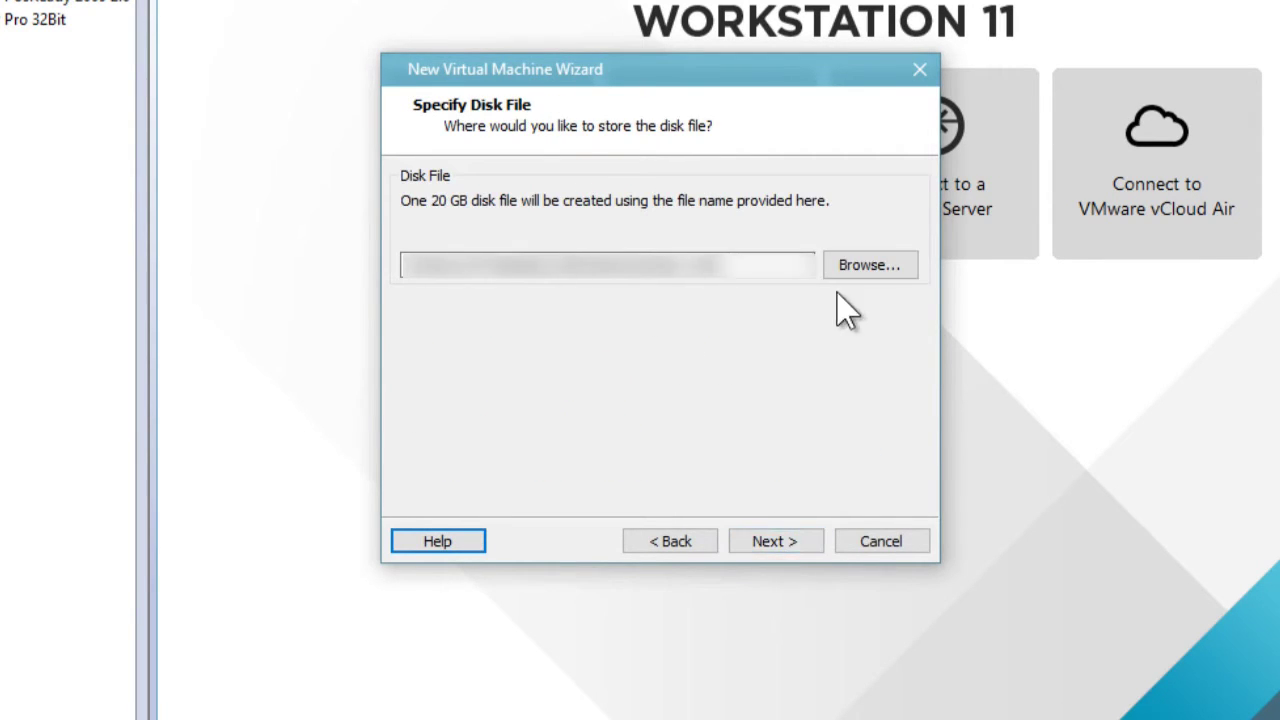
pyautogui.click(790, 550)
# - Attach POSready2009_CD.iso to the CD/DVD drive and finish creating the VM
pyautogui.click(534, 443)
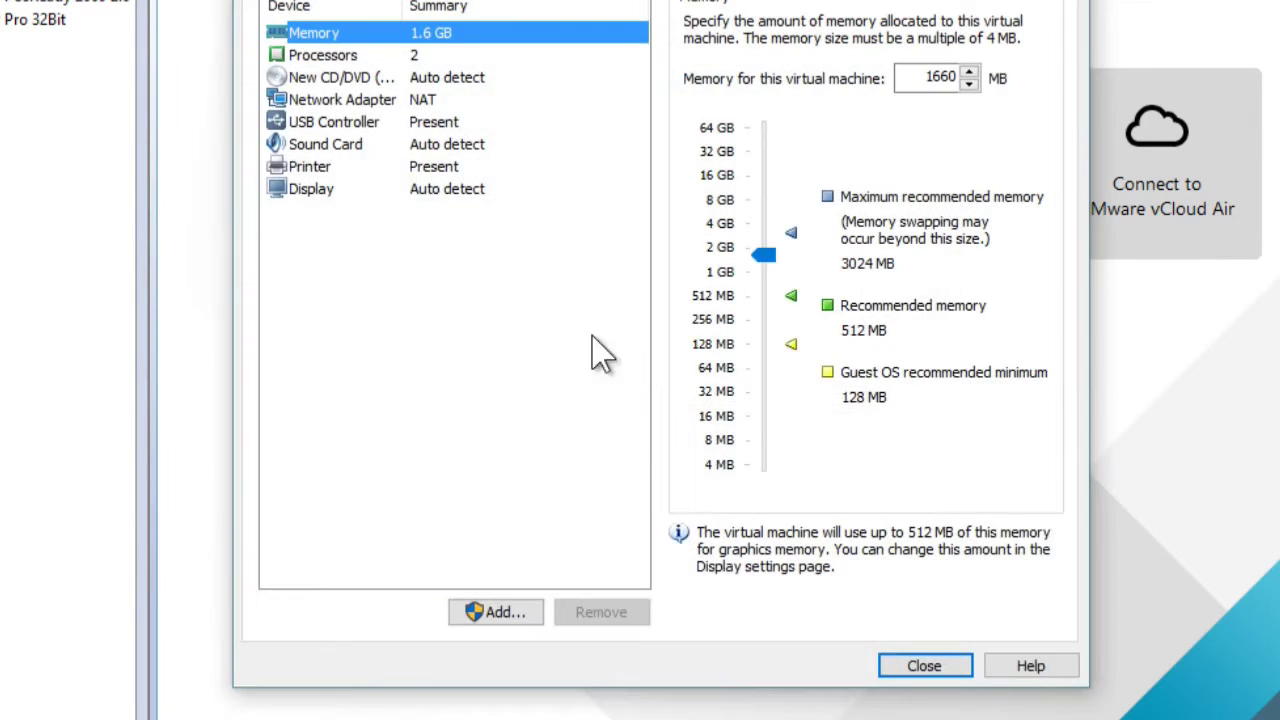
pyautogui.click(428, 82)
pyautogui.click(692, 179)
pyautogui.click(946, 214)
pyautogui.click(626, 200)
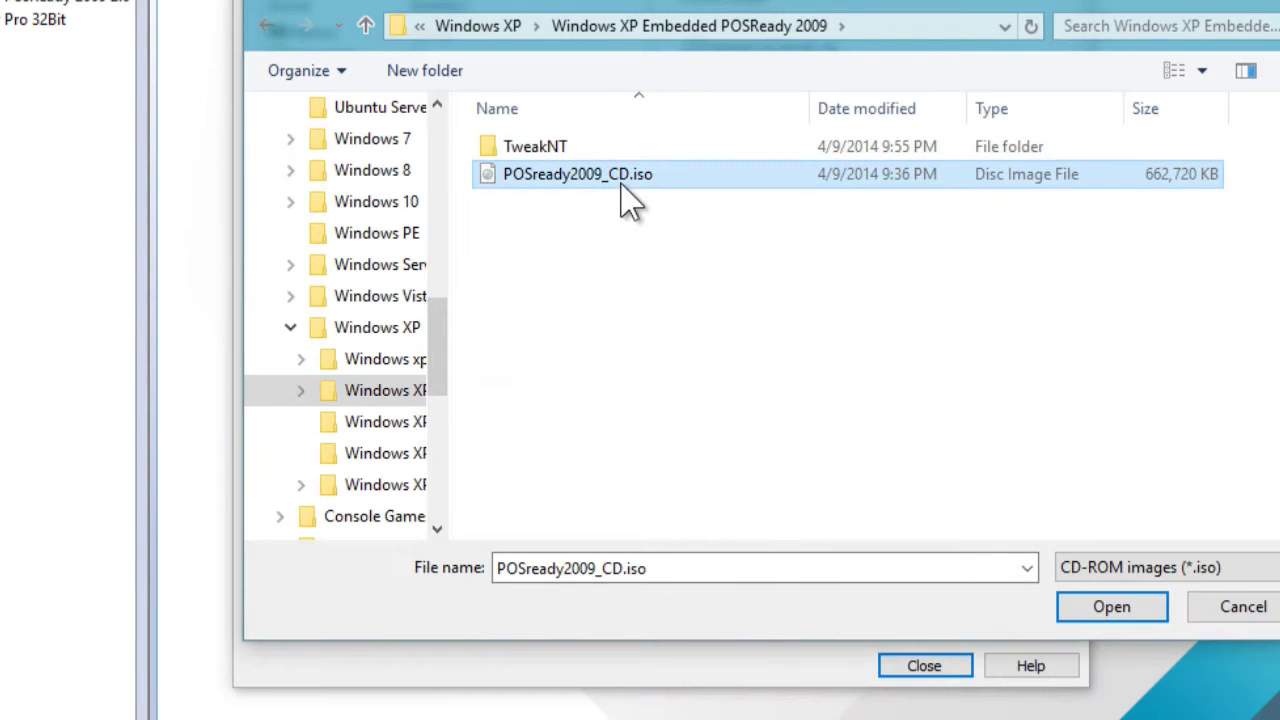
pyautogui.click(1108, 606)
pyautogui.click(921, 666)
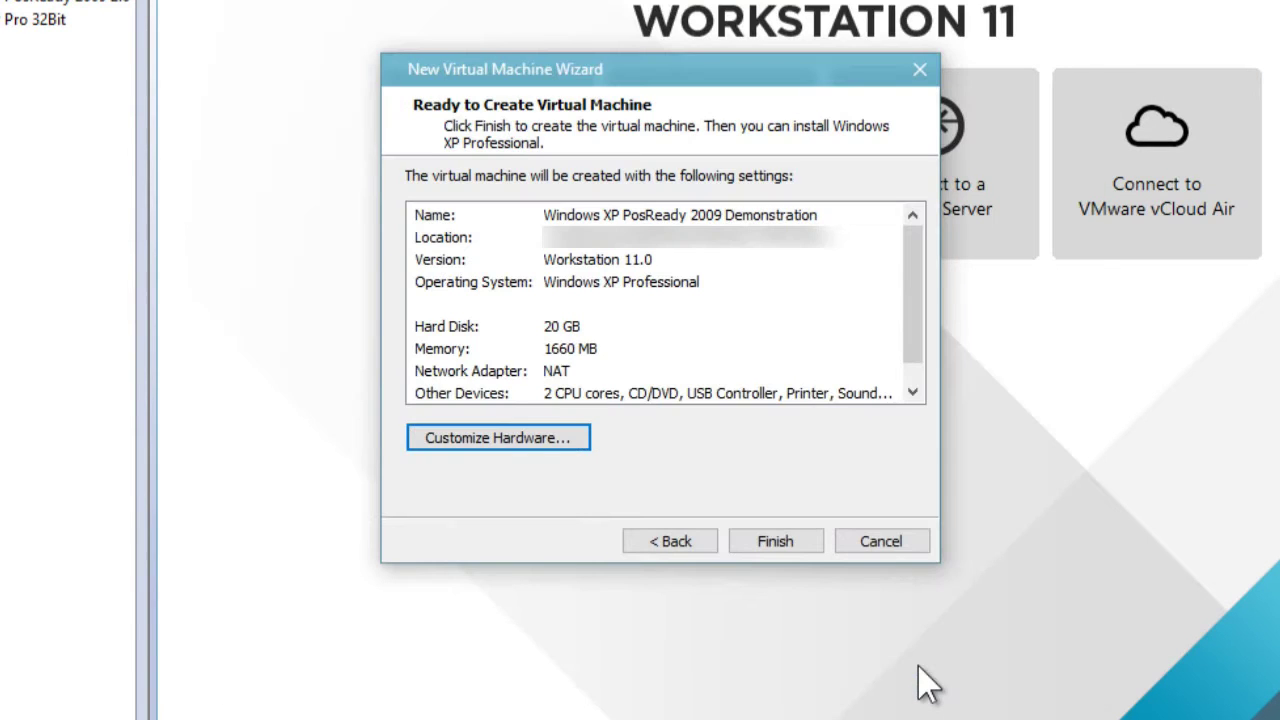
pyautogui.click(776, 545)
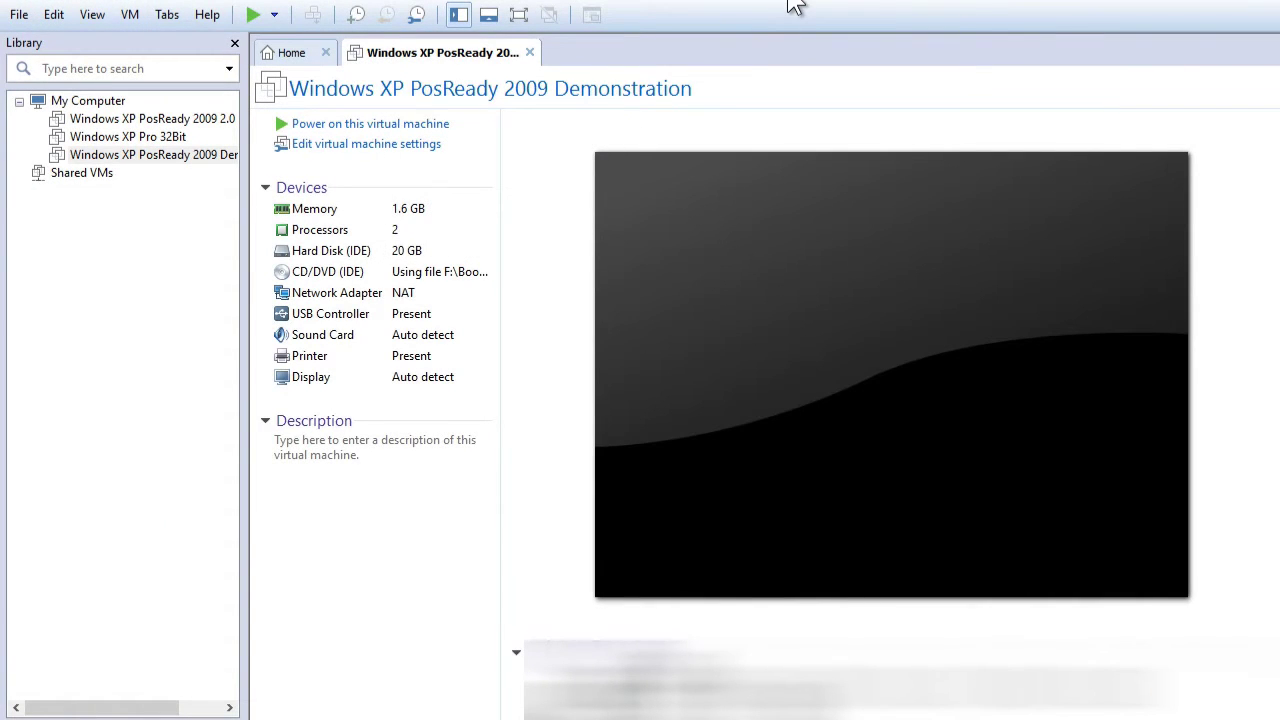
# - Power on the new virtual machine and show it full screen
pyautogui.click(417, 125)
pyautogui.click(518, 15)
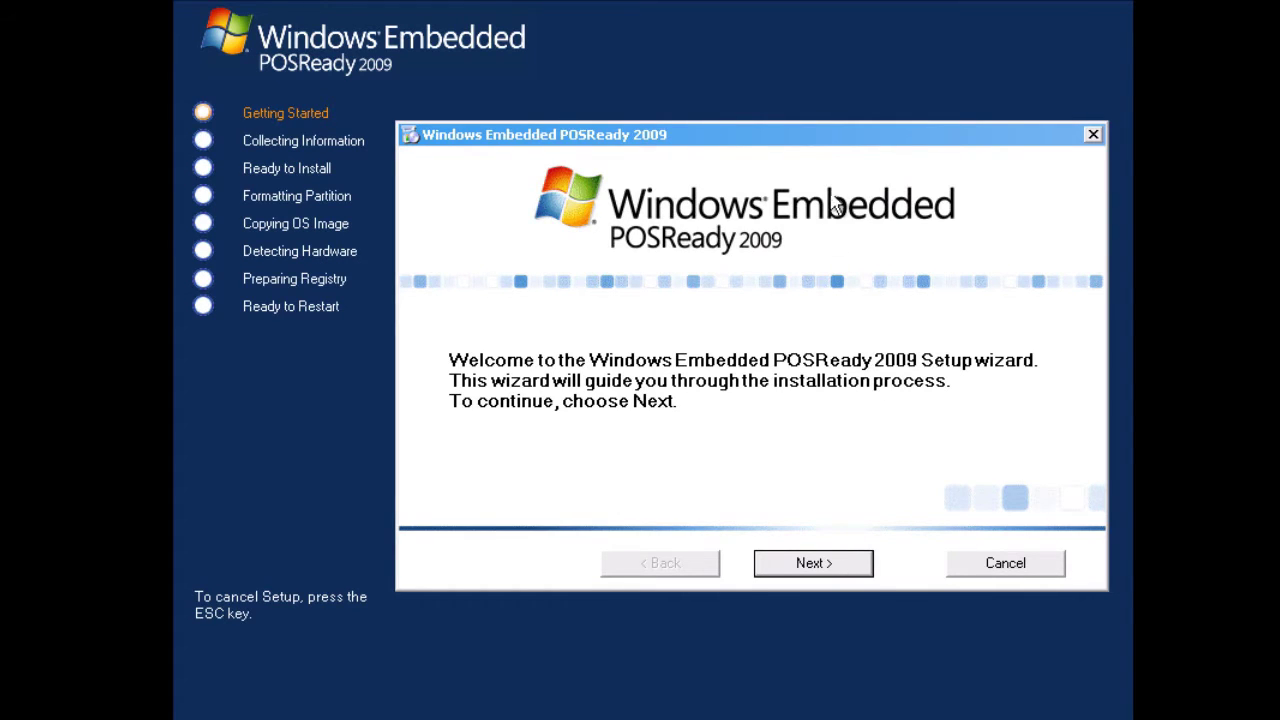
# - Move the setup dialog up, pass the welcome page and keep Interactive Setup
pyautogui.moveTo(829, 143); pyautogui.dragTo(813, 105)
pyautogui.click(818, 530)
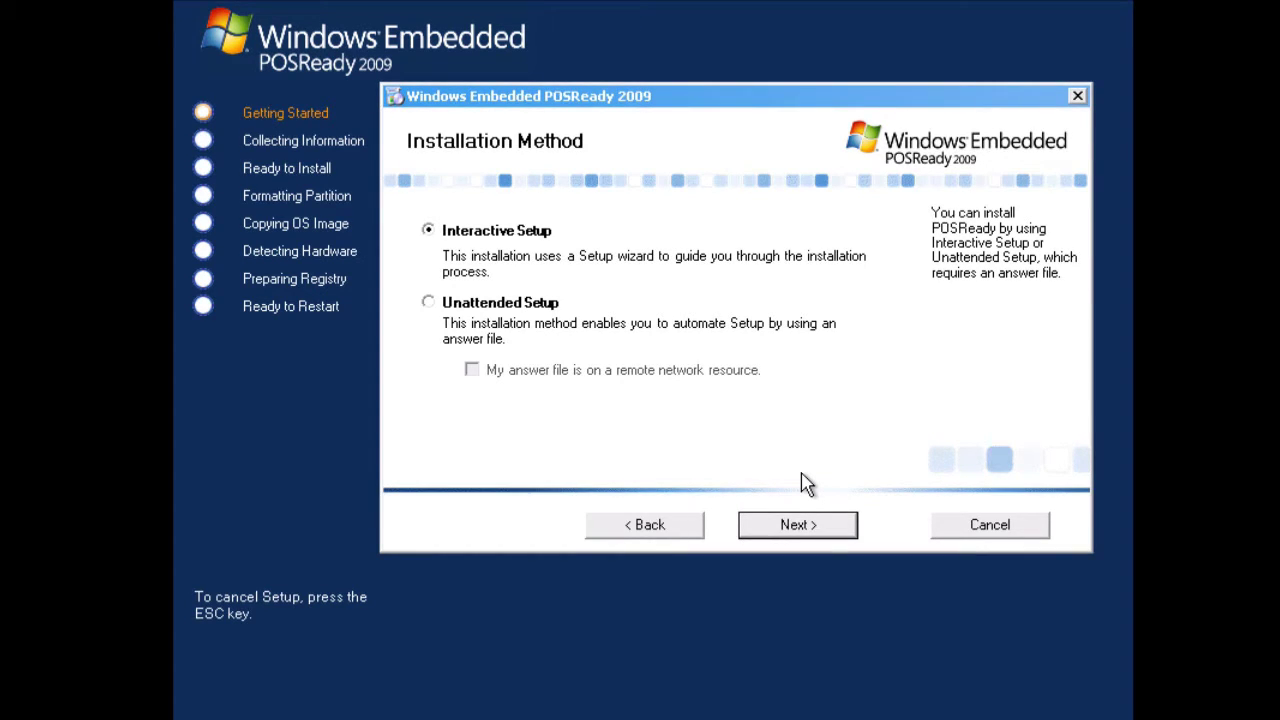
pyautogui.click(843, 543)
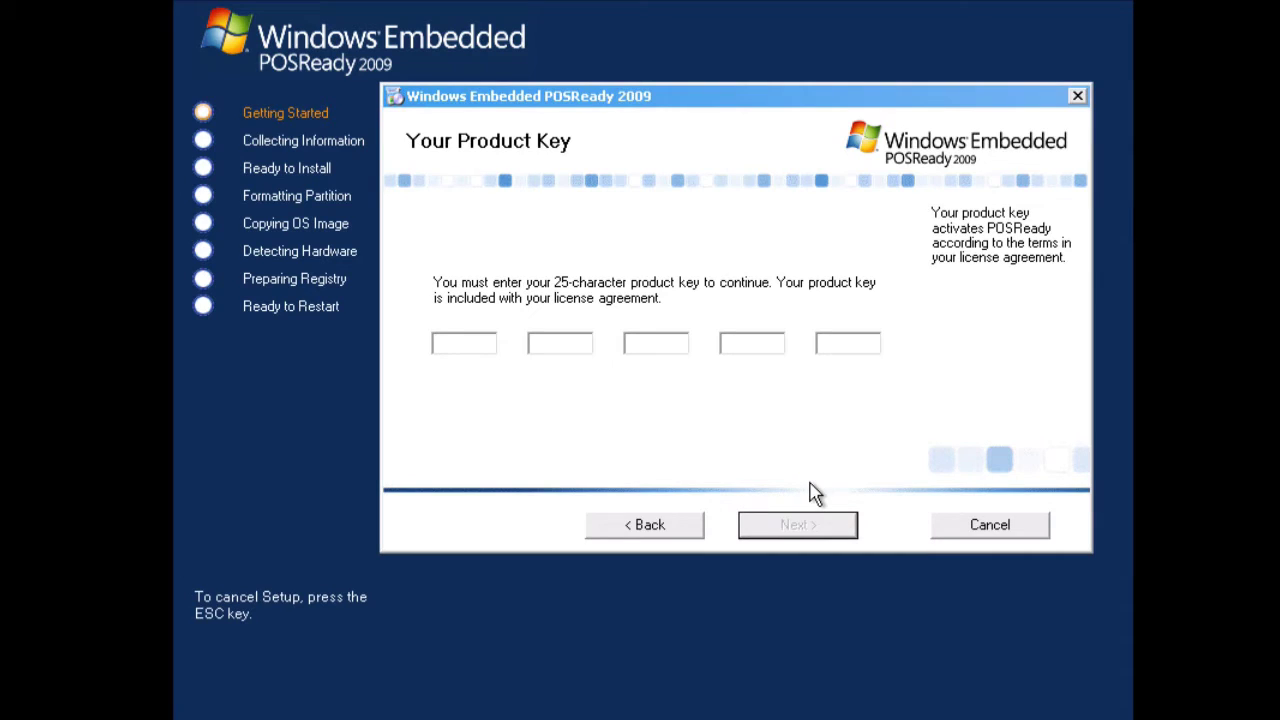
# - Paste the 25-character product key into the key boxes and submit it
pyautogui.hotkey('ctrl', 'v')
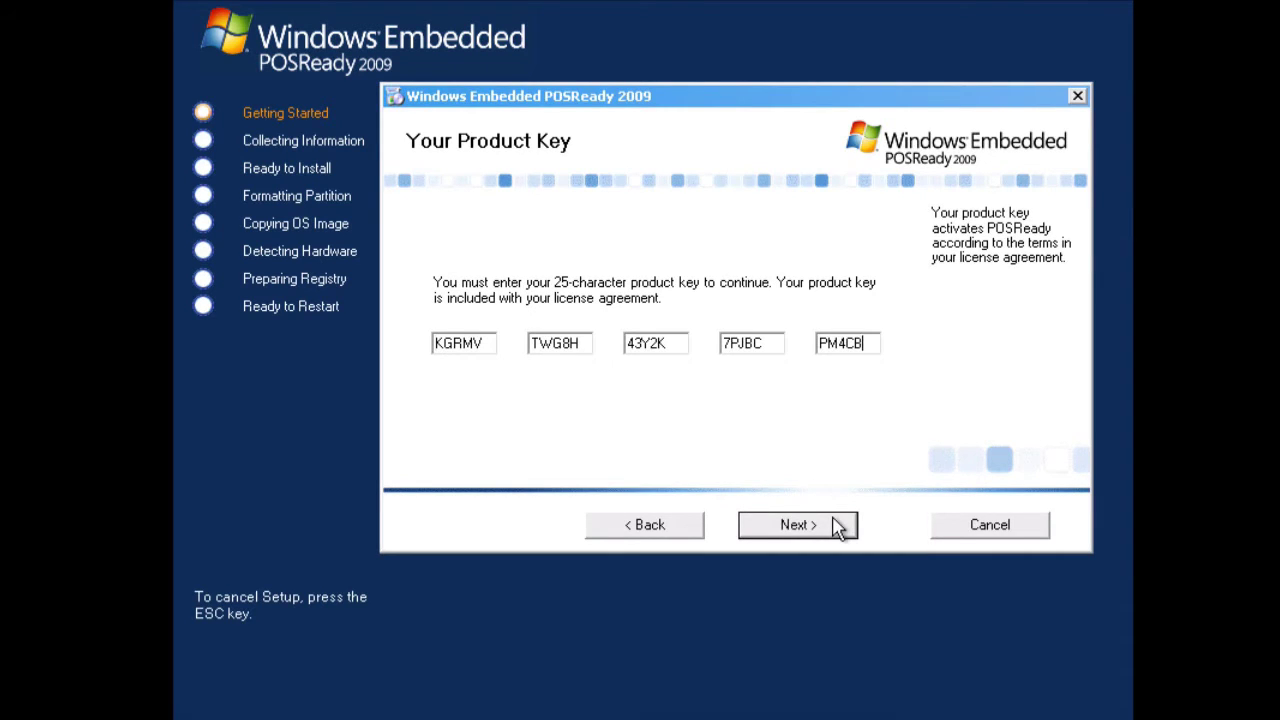
pyautogui.click(836, 527)
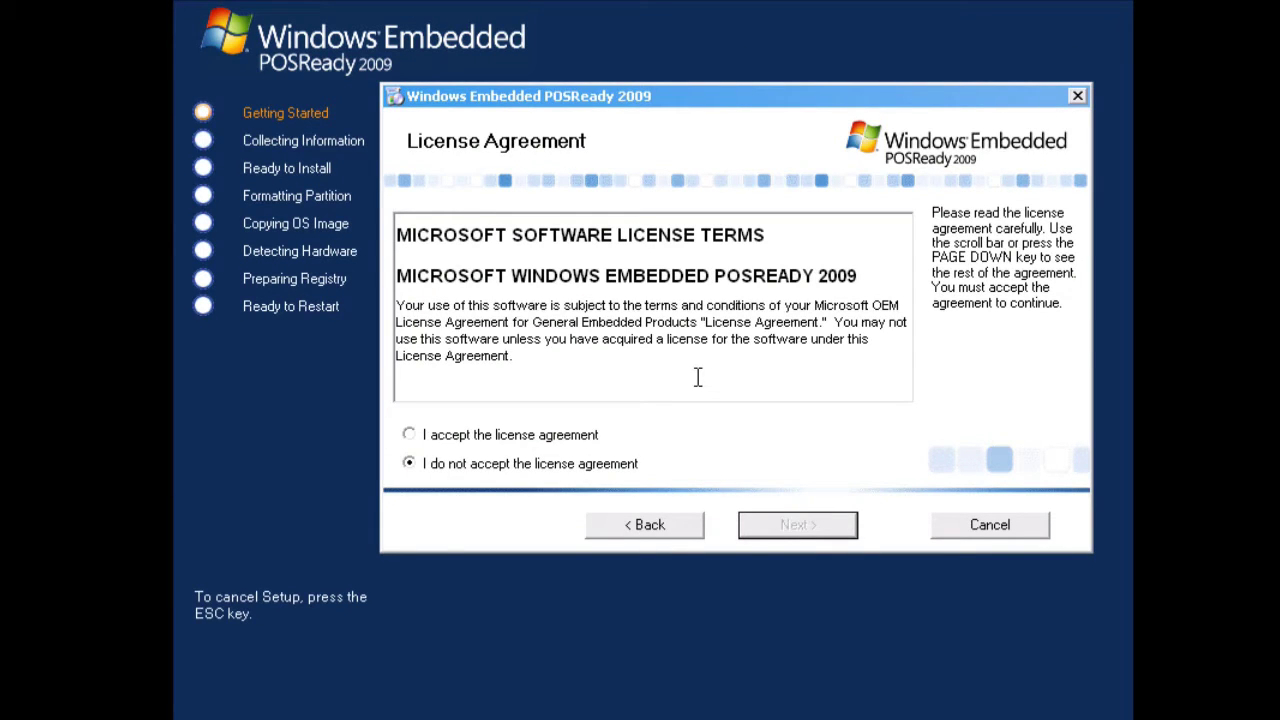
# - Accept the license agreement and enter a user name in the Name field
pyautogui.click(416, 435)
pyautogui.click(841, 538)
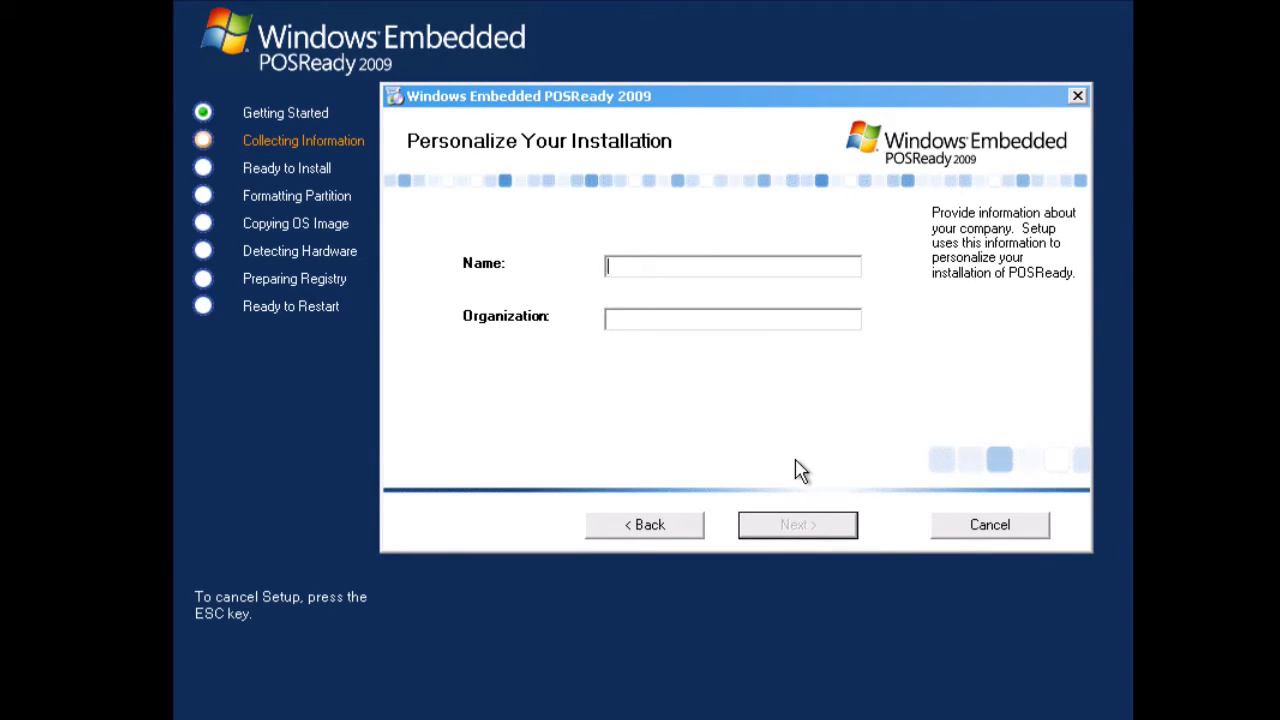
pyautogui.write('Me')
pyautogui.click(851, 531)
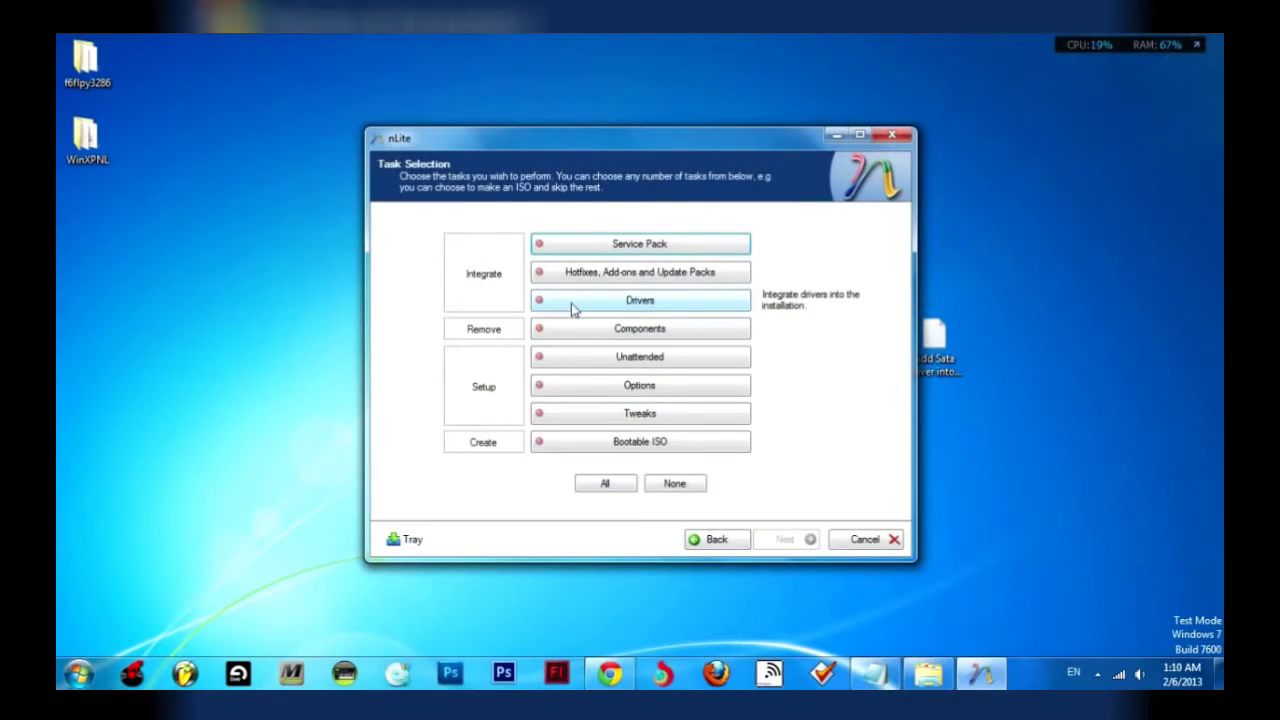
# - Select the Drivers and Bootable ISO tasks in nLite's Task Selection
pyautogui.click(549, 306)
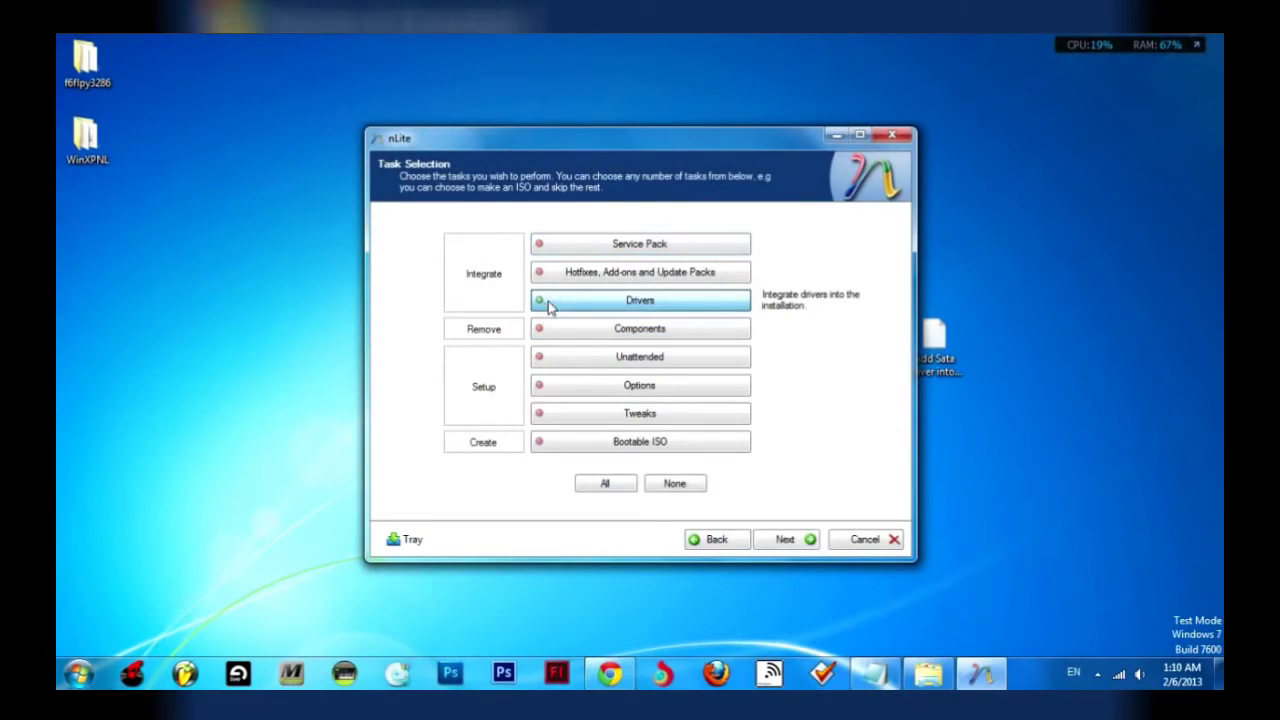
pyautogui.click(585, 446)
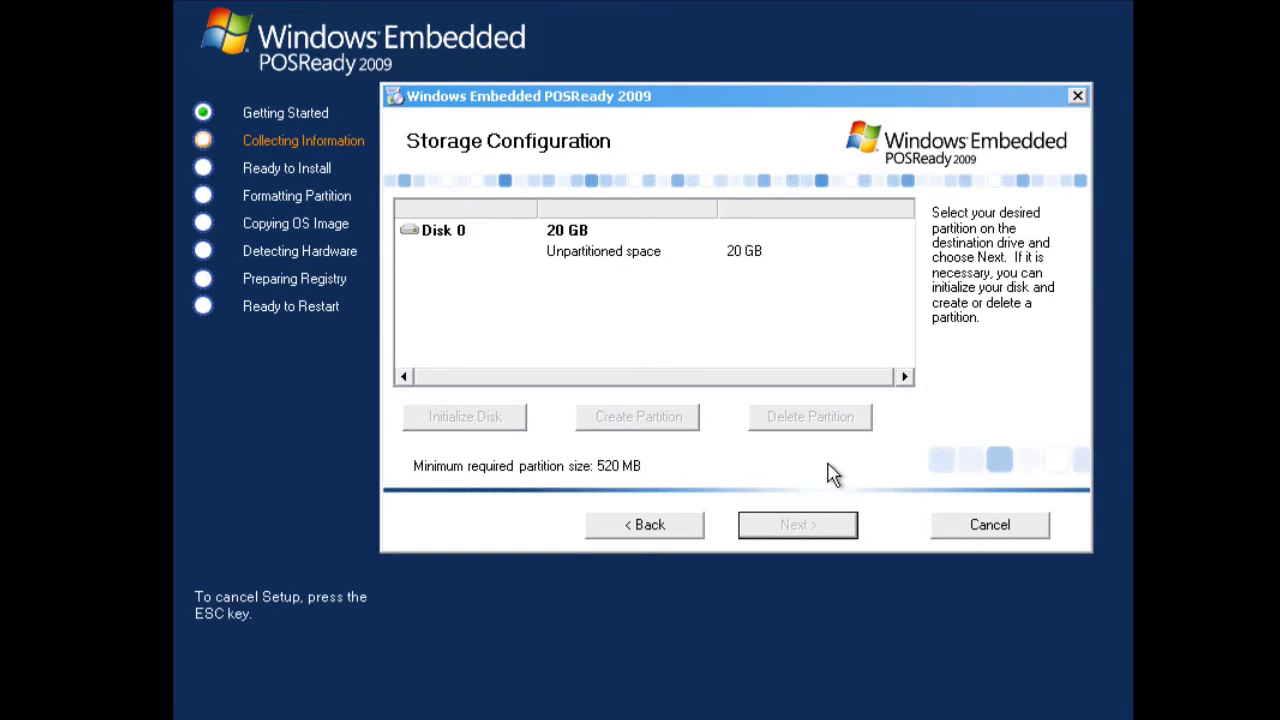
# - Create a 20473 MB Partition 1 in Disk 0's unpartitioned space and select it for installation
pyautogui.click(580, 252)
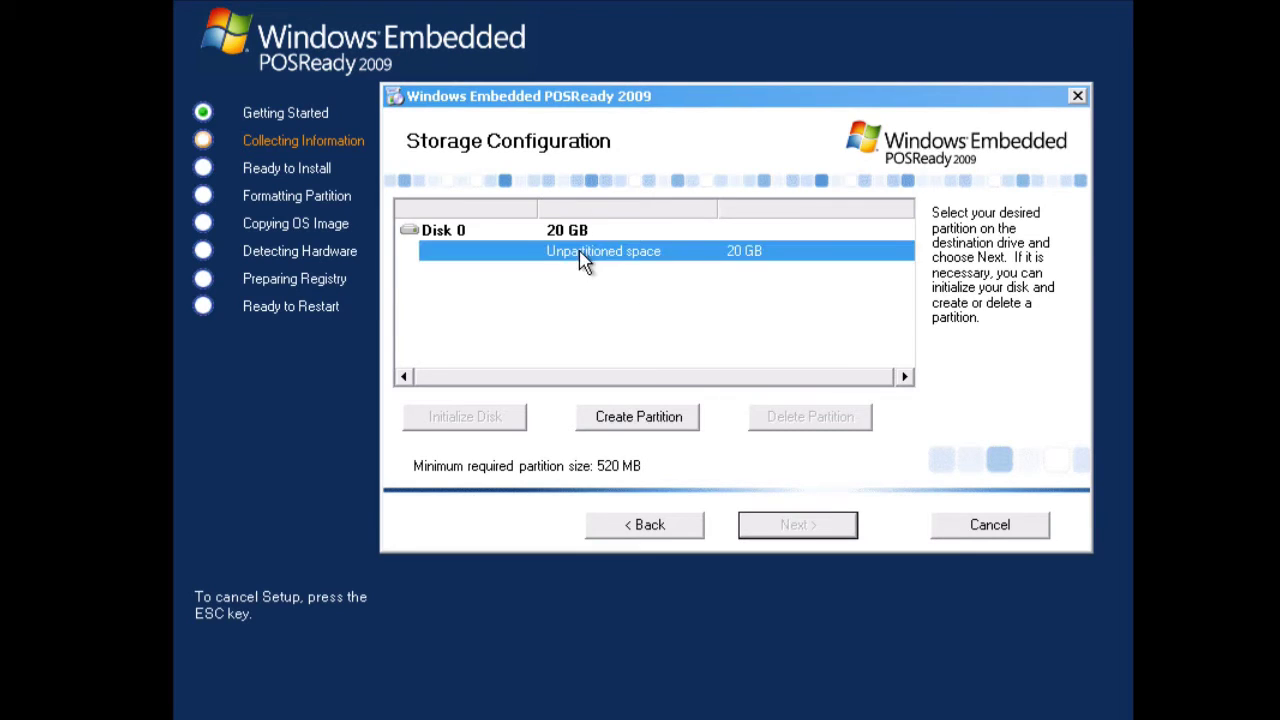
pyautogui.click(666, 419)
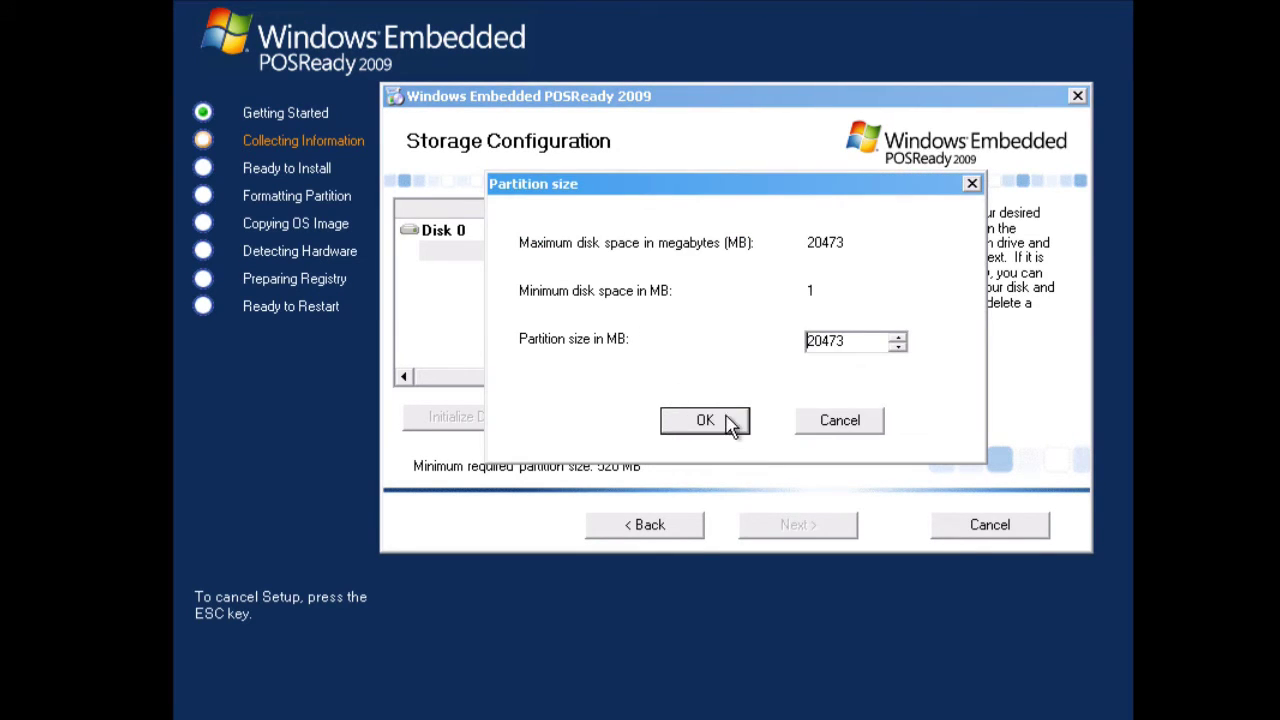
pyautogui.click(728, 422)
pyautogui.click(530, 254)
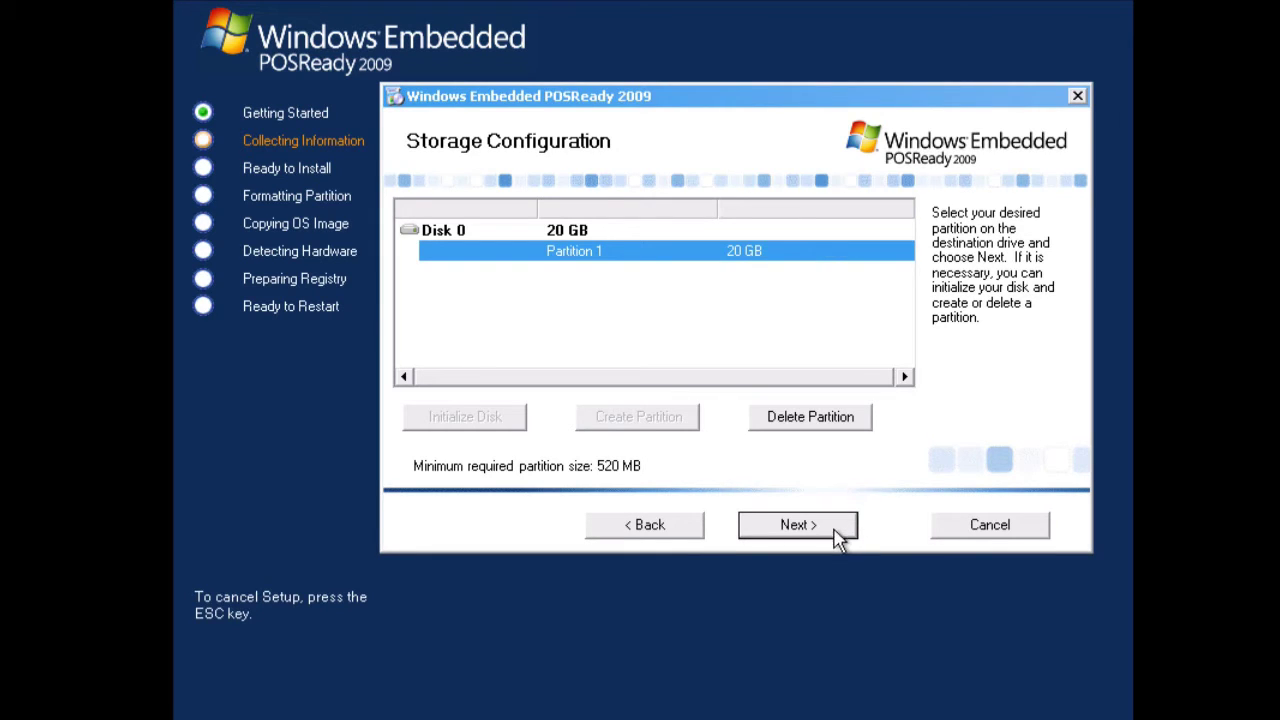
pyautogui.click(797, 525)
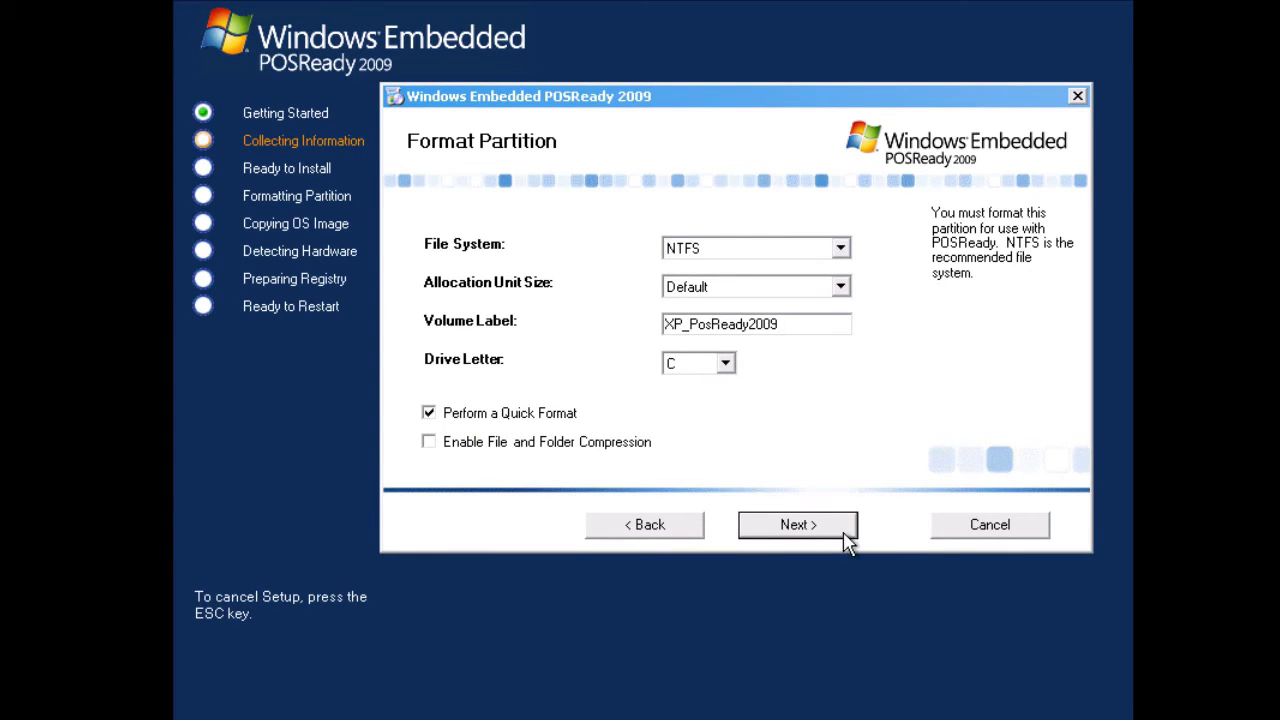
# - Accept NTFS quick format and keep English (United States), United States and Eastern Time settings
pyautogui.click(846, 537)
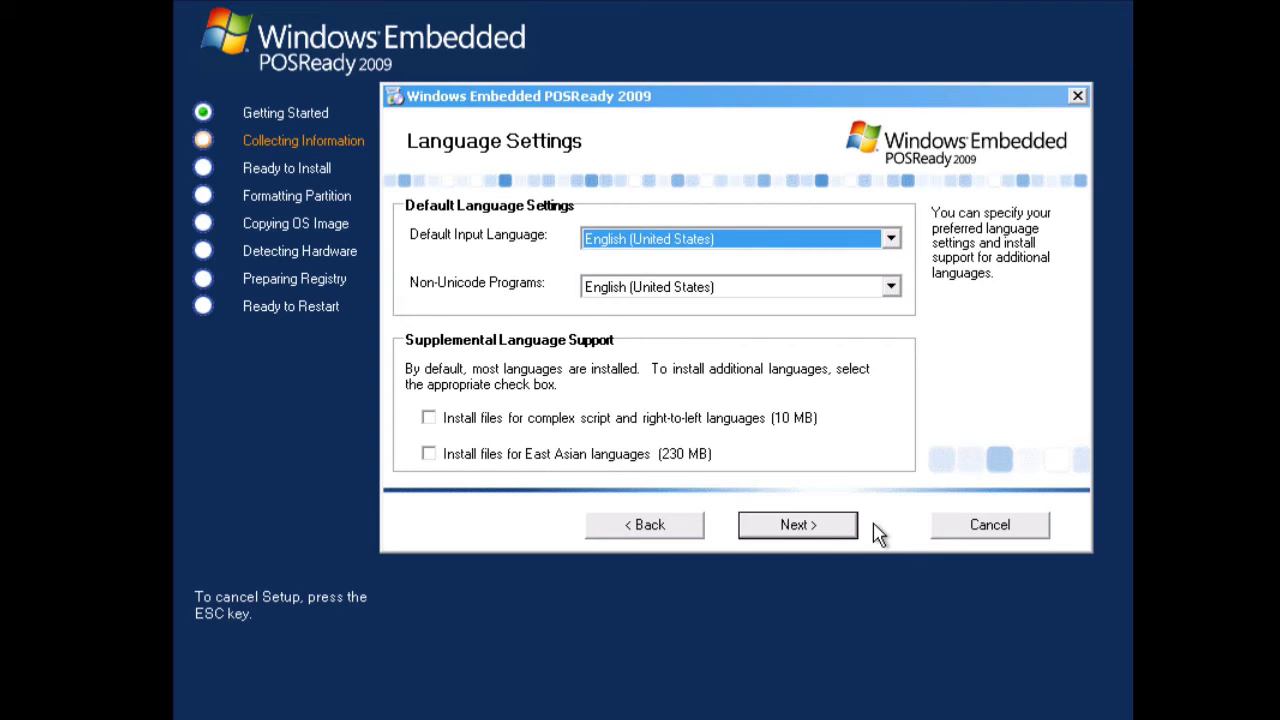
pyautogui.click(849, 534)
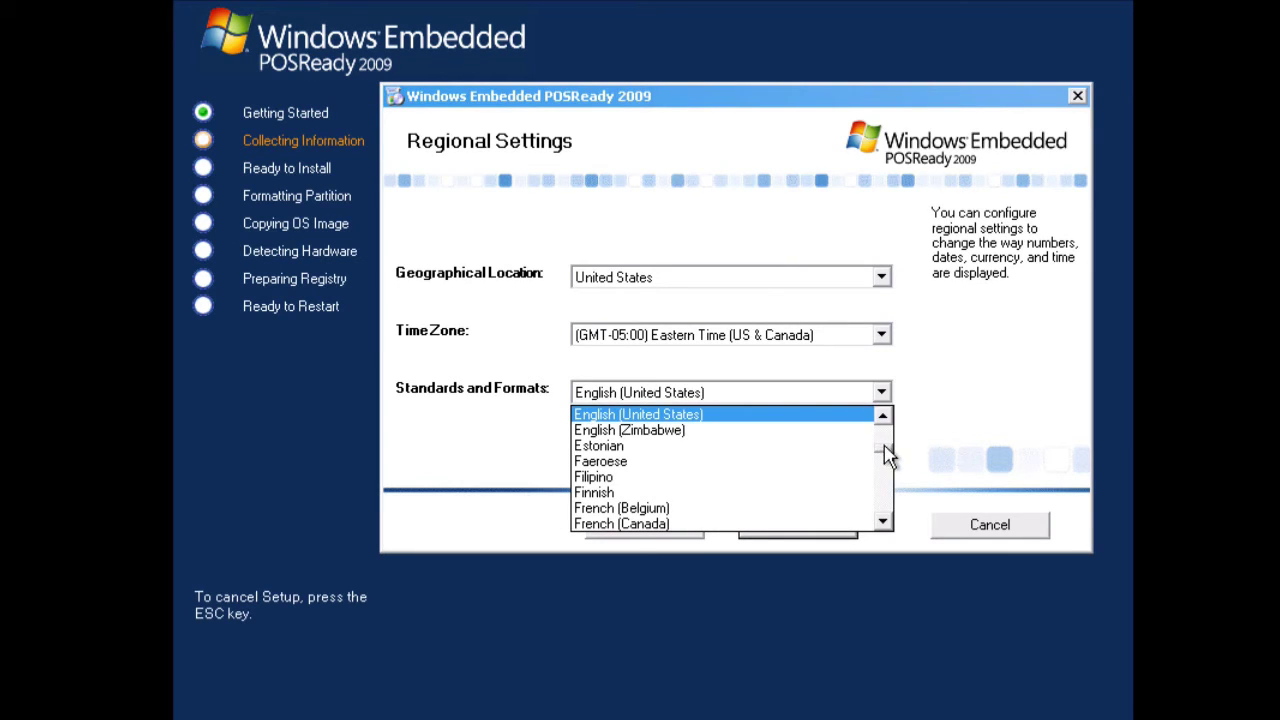
pyautogui.moveTo(888, 455); pyautogui.dragTo(891, 517)
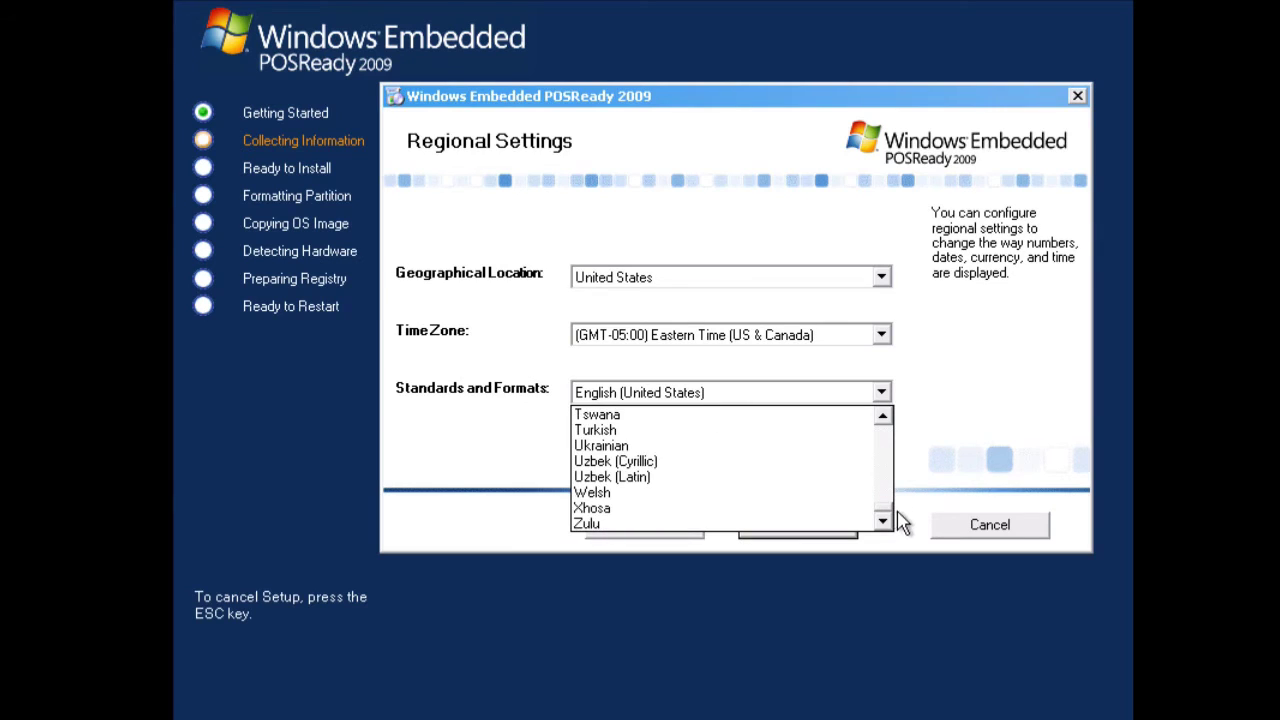
pyautogui.click(881, 392)
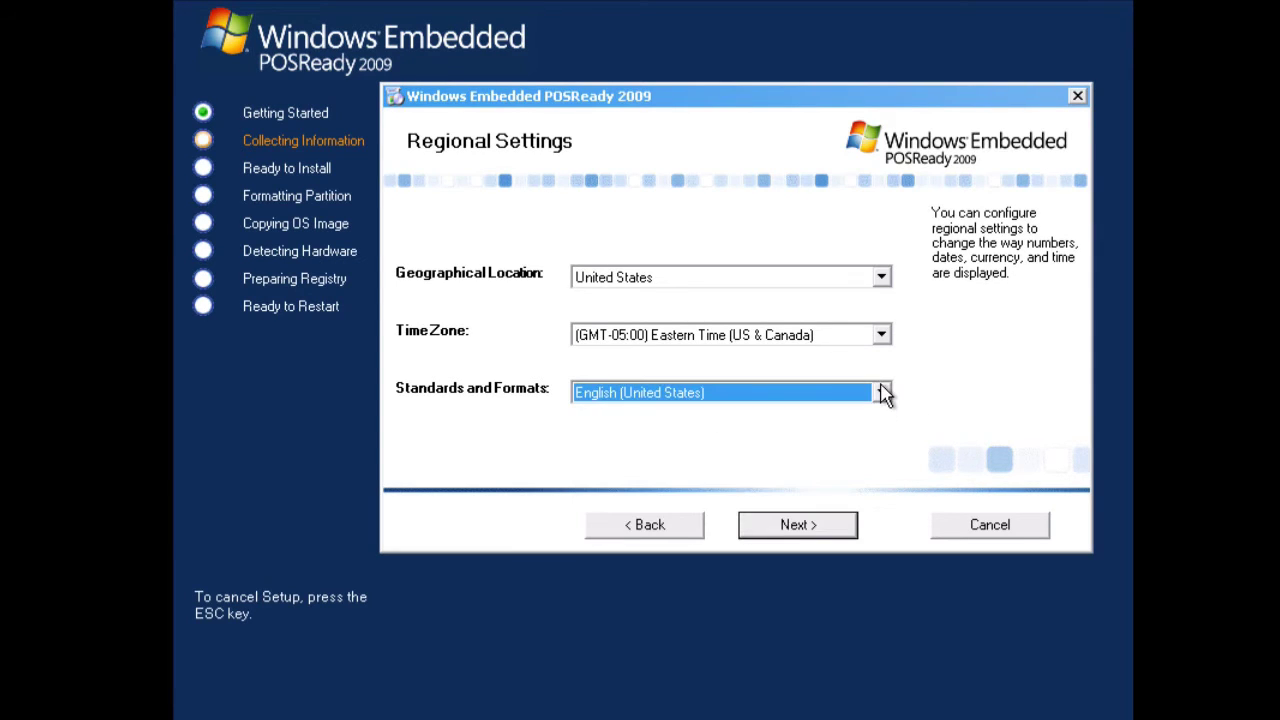
pyautogui.click(828, 279)
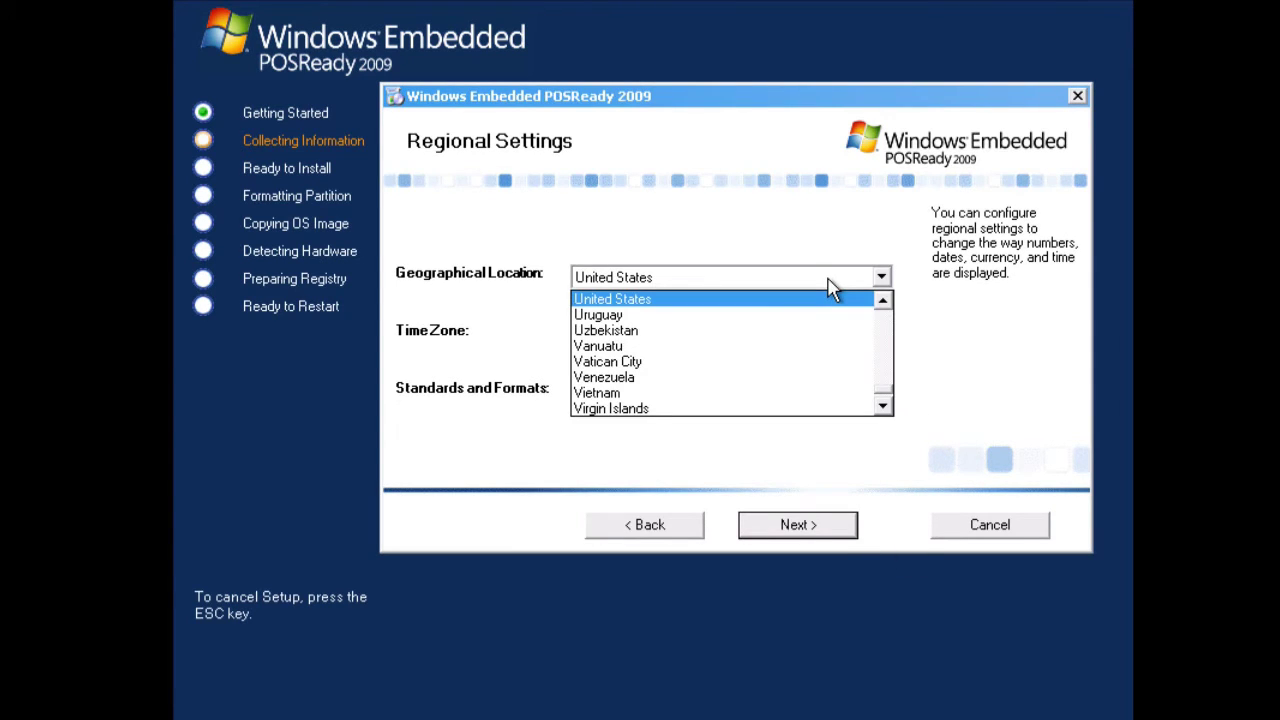
pyautogui.click(828, 281)
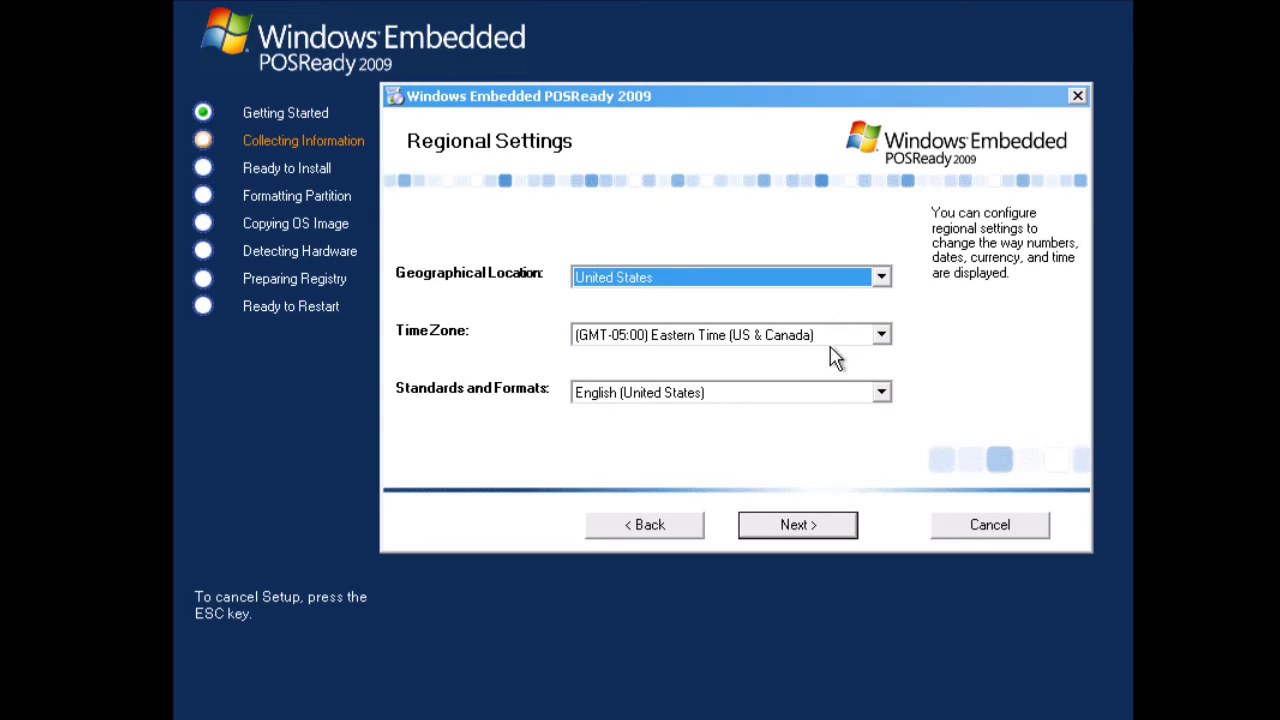
pyautogui.click(845, 535)
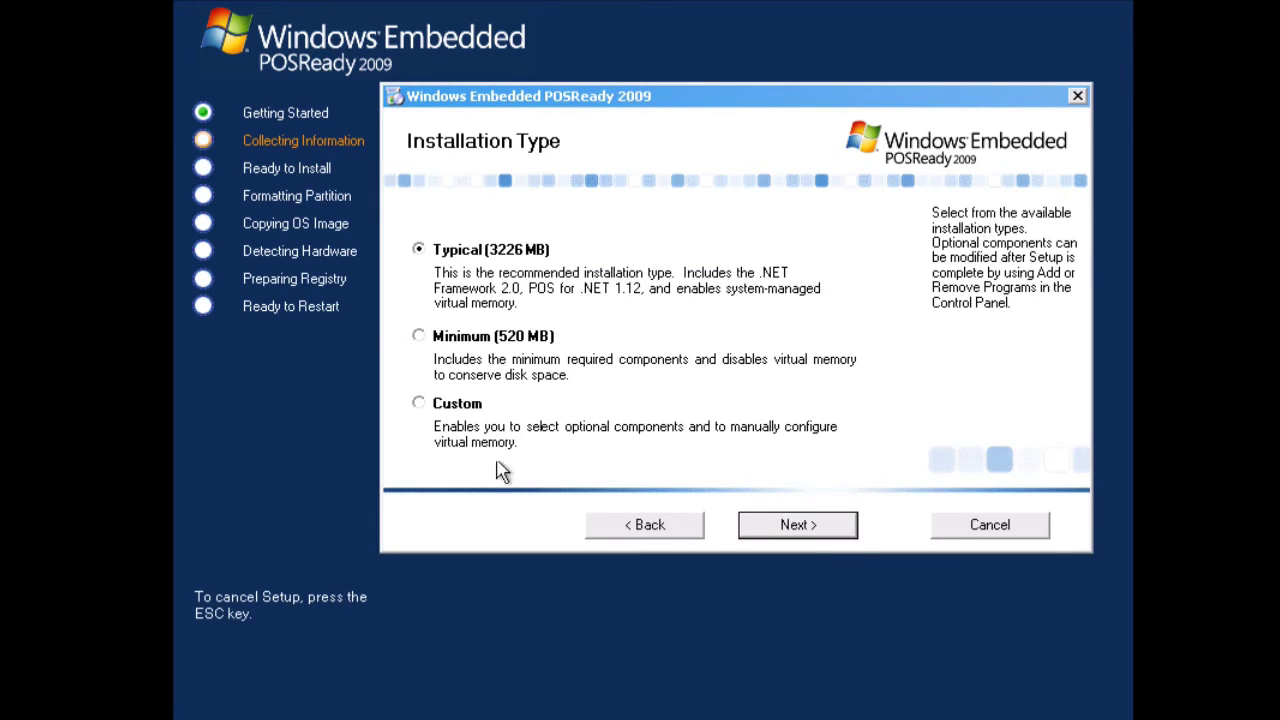
# - Choose a custom installation, expand Accessories and Utilities, and include Additional Drivers
pyautogui.click(418, 405)
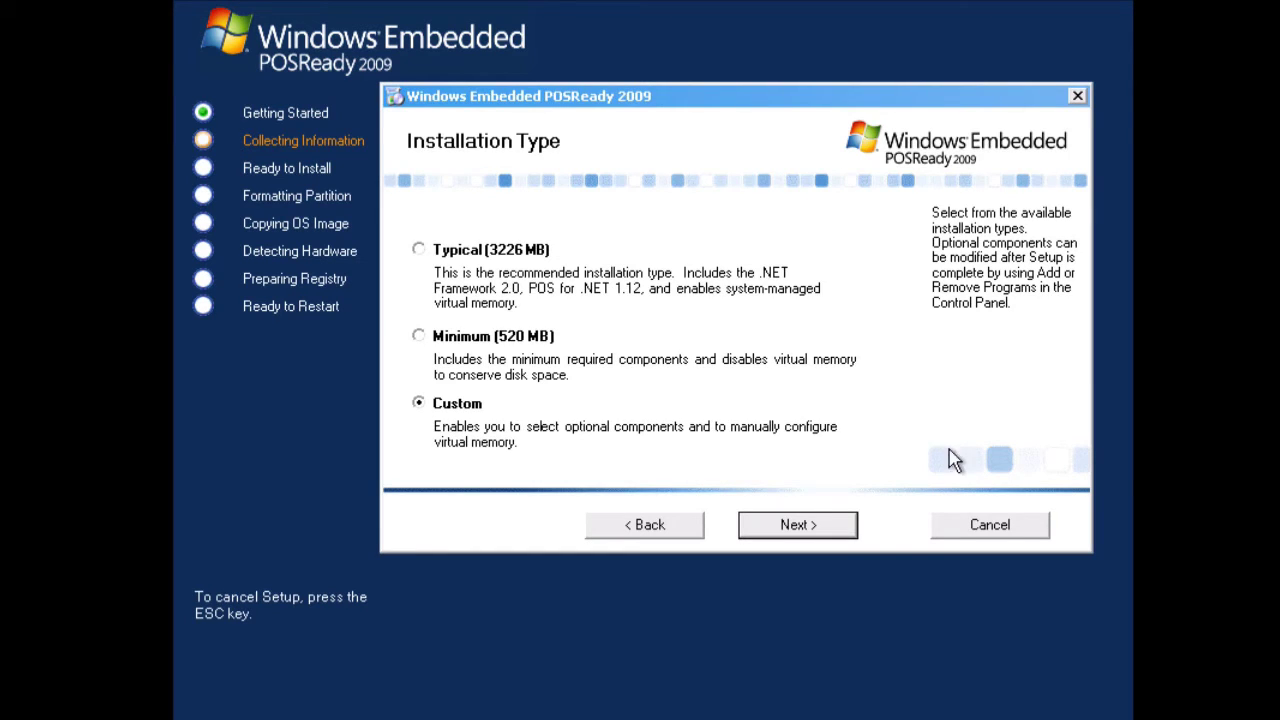
pyautogui.click(813, 520)
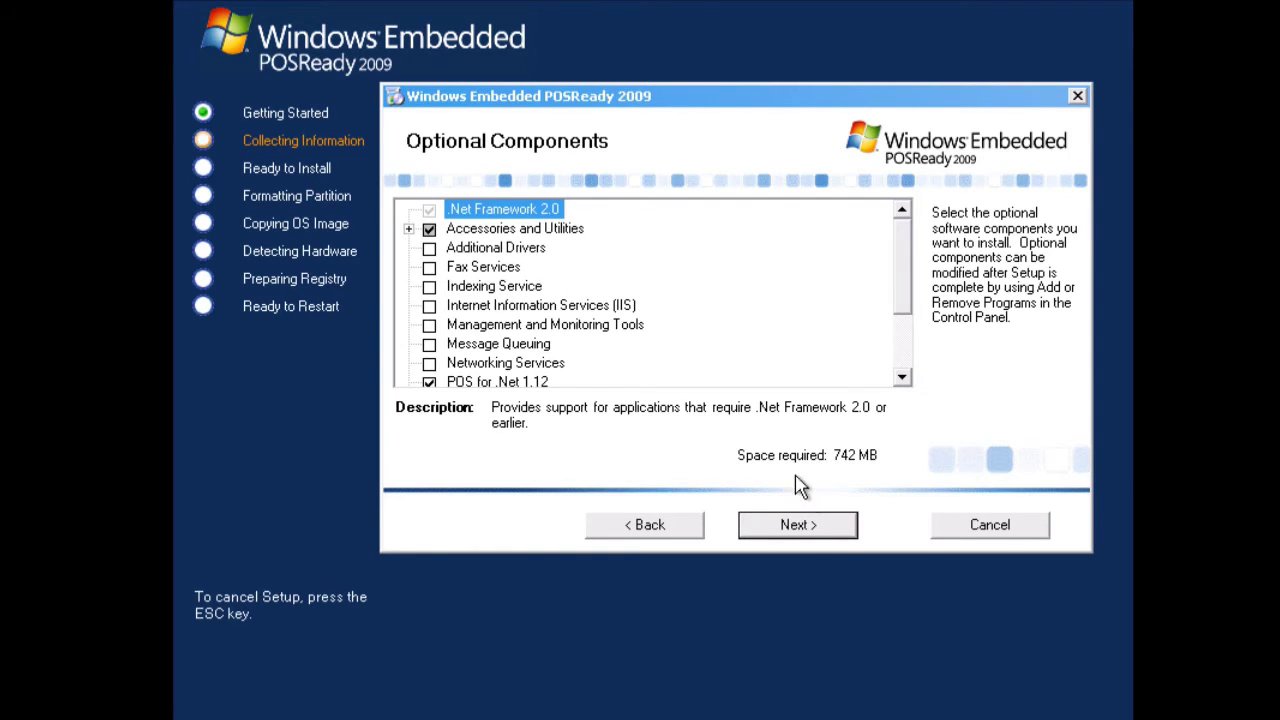
pyautogui.scroll(-2, 912, 288)
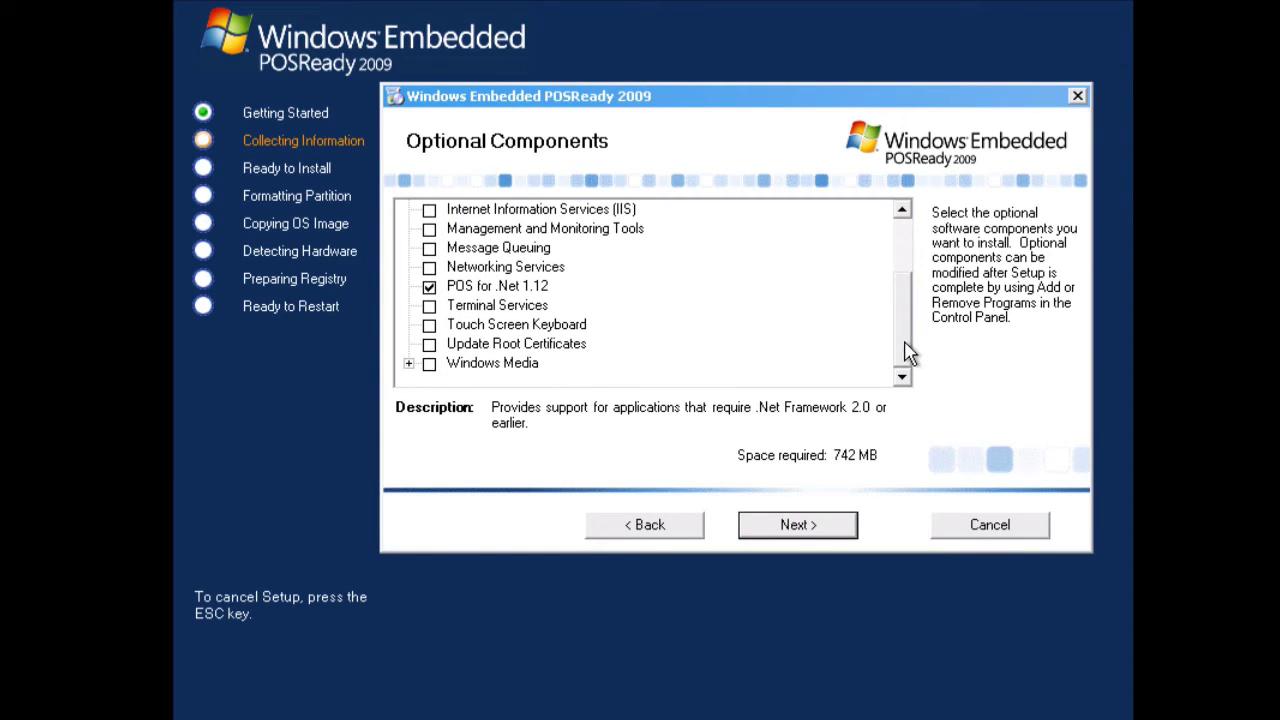
pyautogui.moveTo(910, 352); pyautogui.dragTo(905, 288)
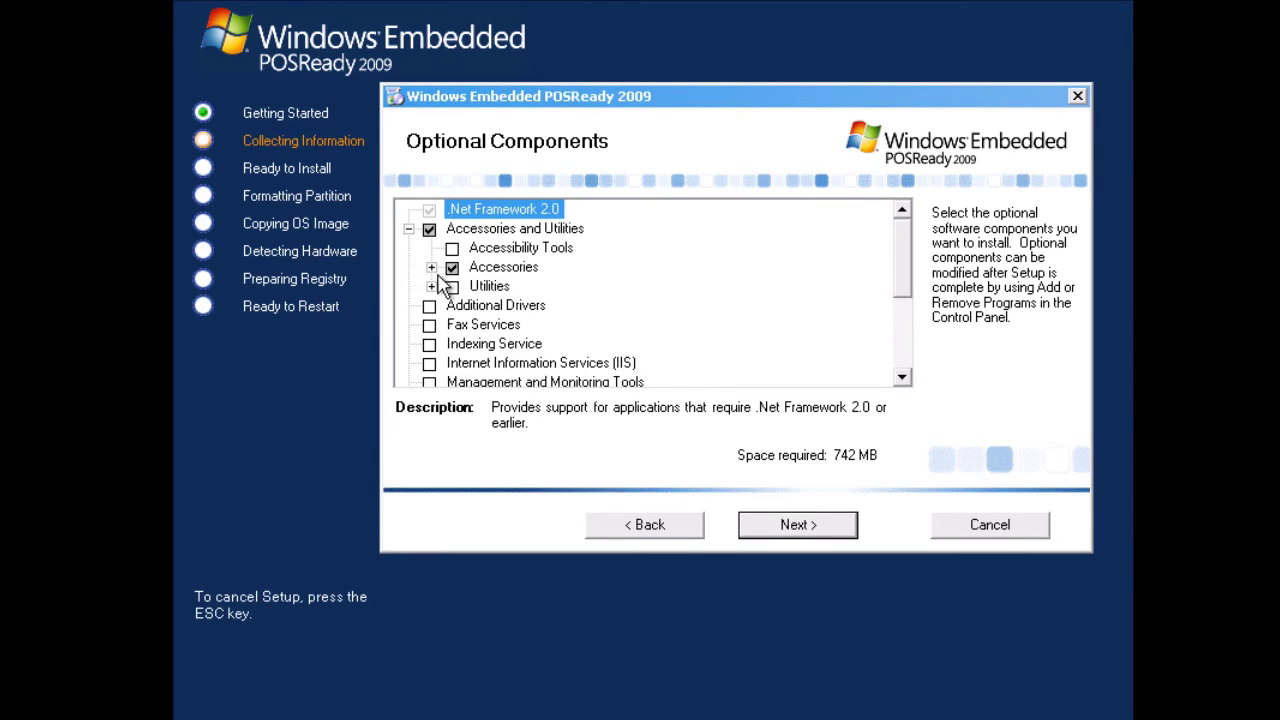
pyautogui.click(431, 267)
pyautogui.click(431, 382)
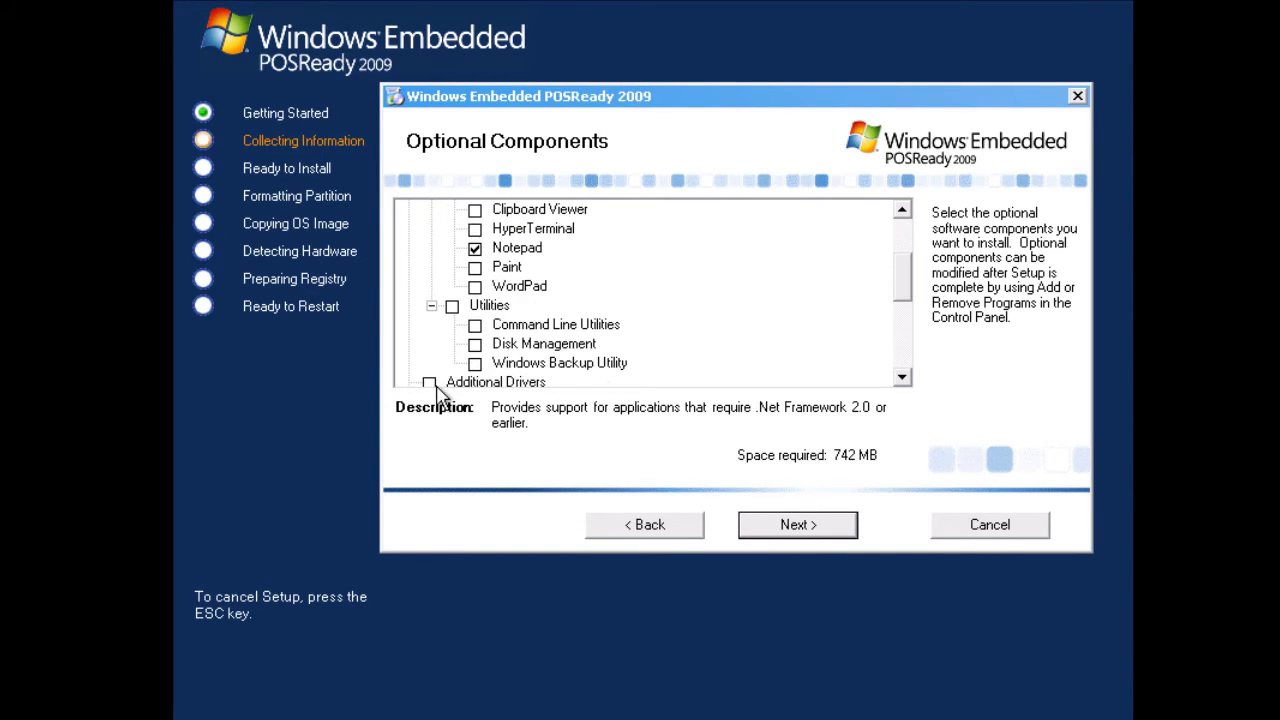
pyautogui.click(429, 382)
# - Include Windows Media and both of its sub-components
pyautogui.moveTo(910, 285); pyautogui.dragTo(910, 248)
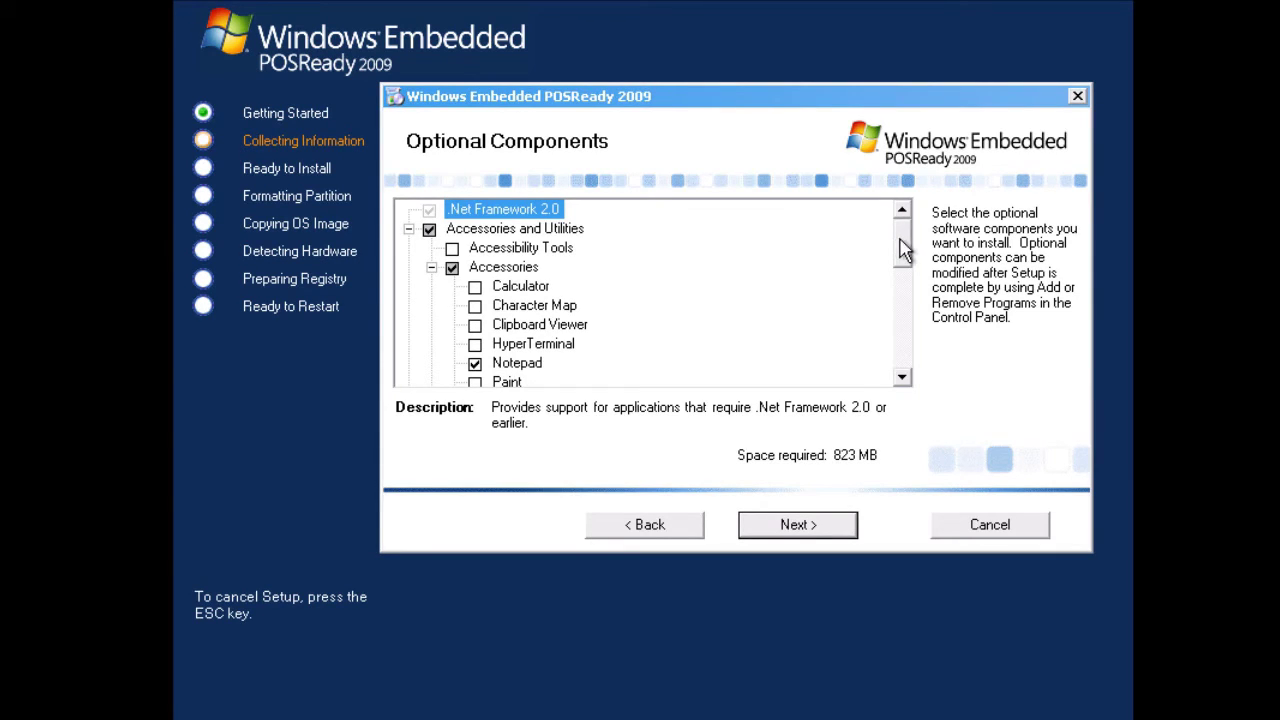
pyautogui.moveTo(895, 241); pyautogui.dragTo(903, 362)
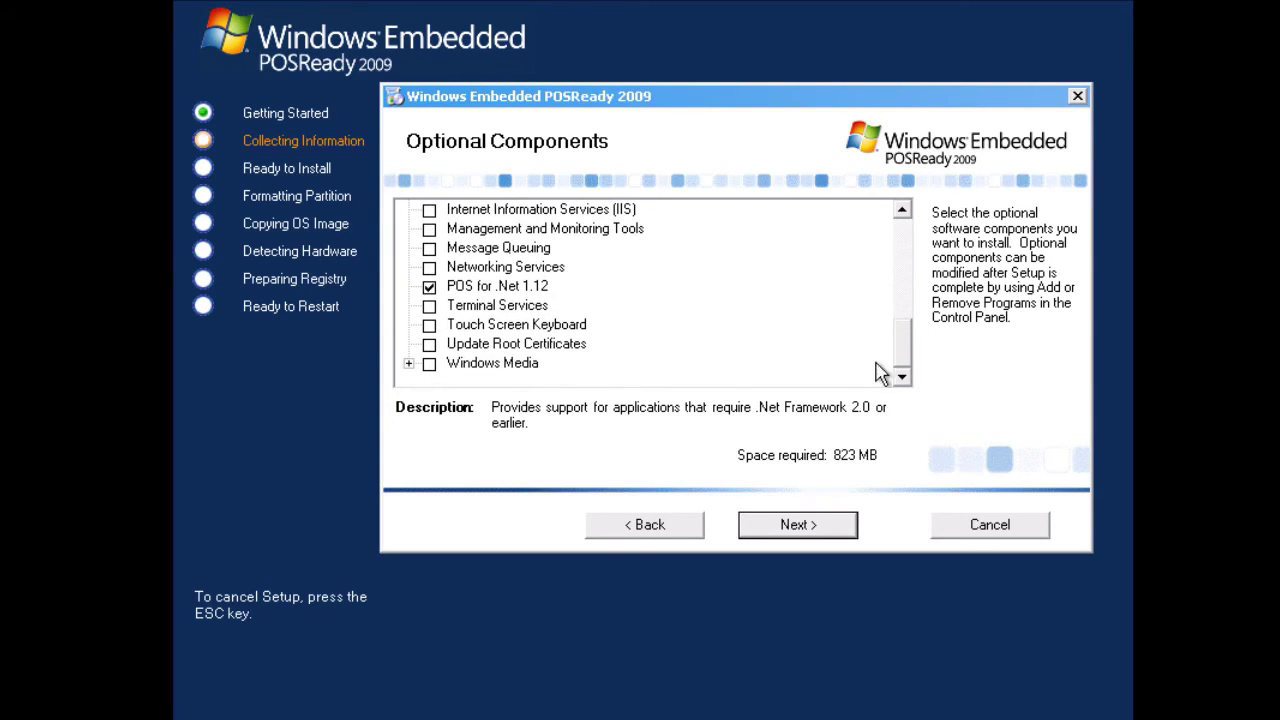
pyautogui.click(409, 364)
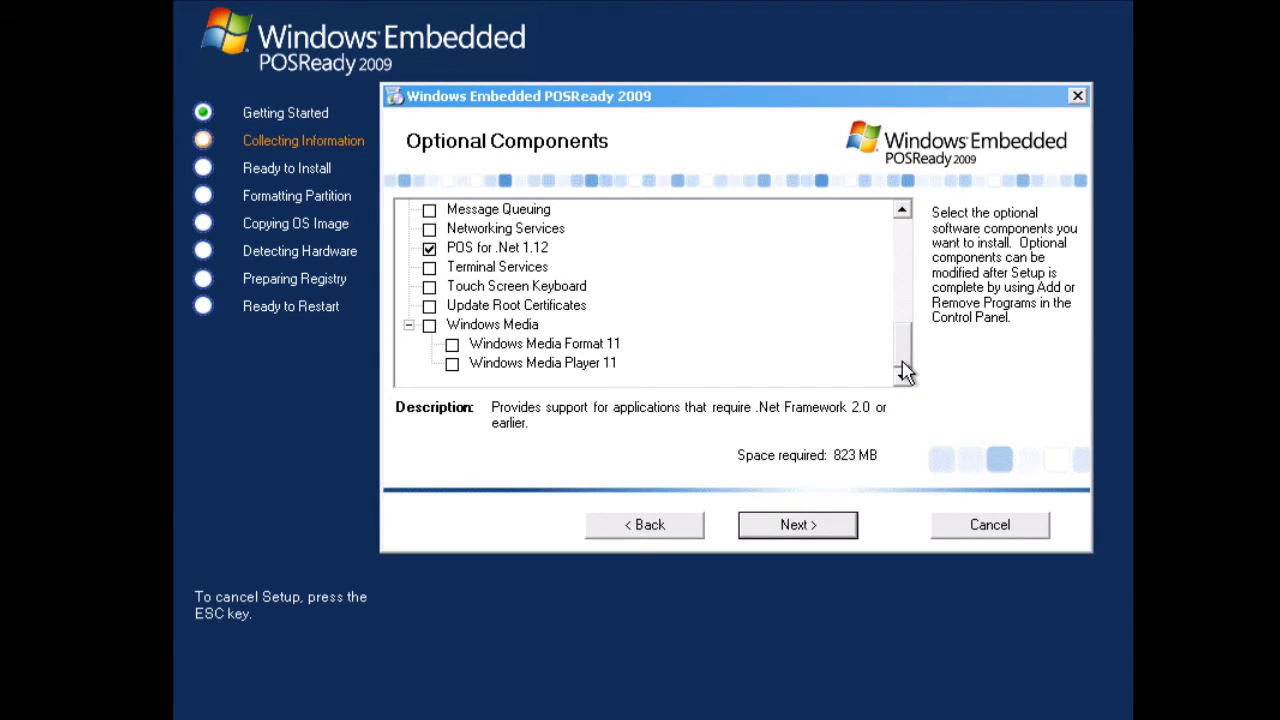
pyautogui.click(429, 324)
pyautogui.click(516, 305)
# - Include Terminal Services, leaving Networking Services unselected
pyautogui.scroll(1, 570, 325)
pyautogui.click(494, 327)
pyautogui.press('space')
pyautogui.press('Up')
pyautogui.press('Up')
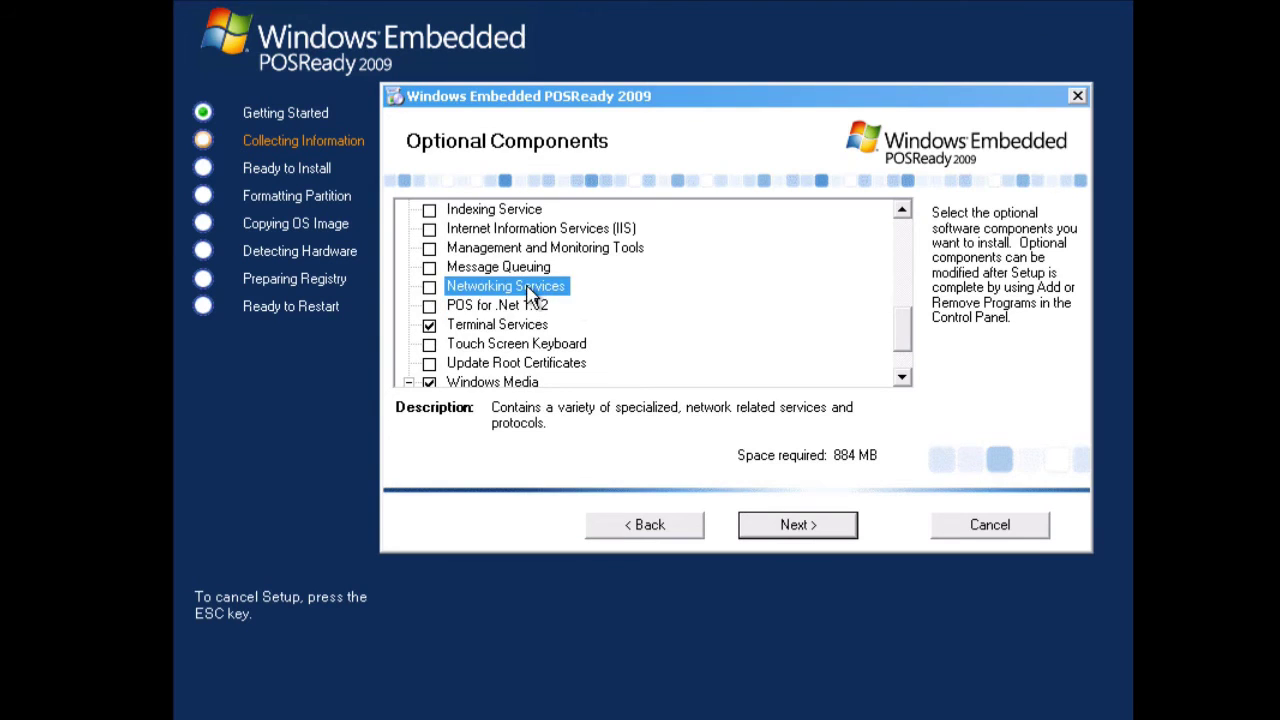
pyautogui.press('space')
pyautogui.press('Up')
pyautogui.press('Down')
pyautogui.press('space')
# - Include Disk Management, Windows Backup Utility and Paint among the accessories and utilities
pyautogui.press('Up')
pyautogui.scroll(1, 496, 337)
pyautogui.press('Up')
pyautogui.press('Up')
pyautogui.press('Up')
pyautogui.press('Up')
pyautogui.press('Up')
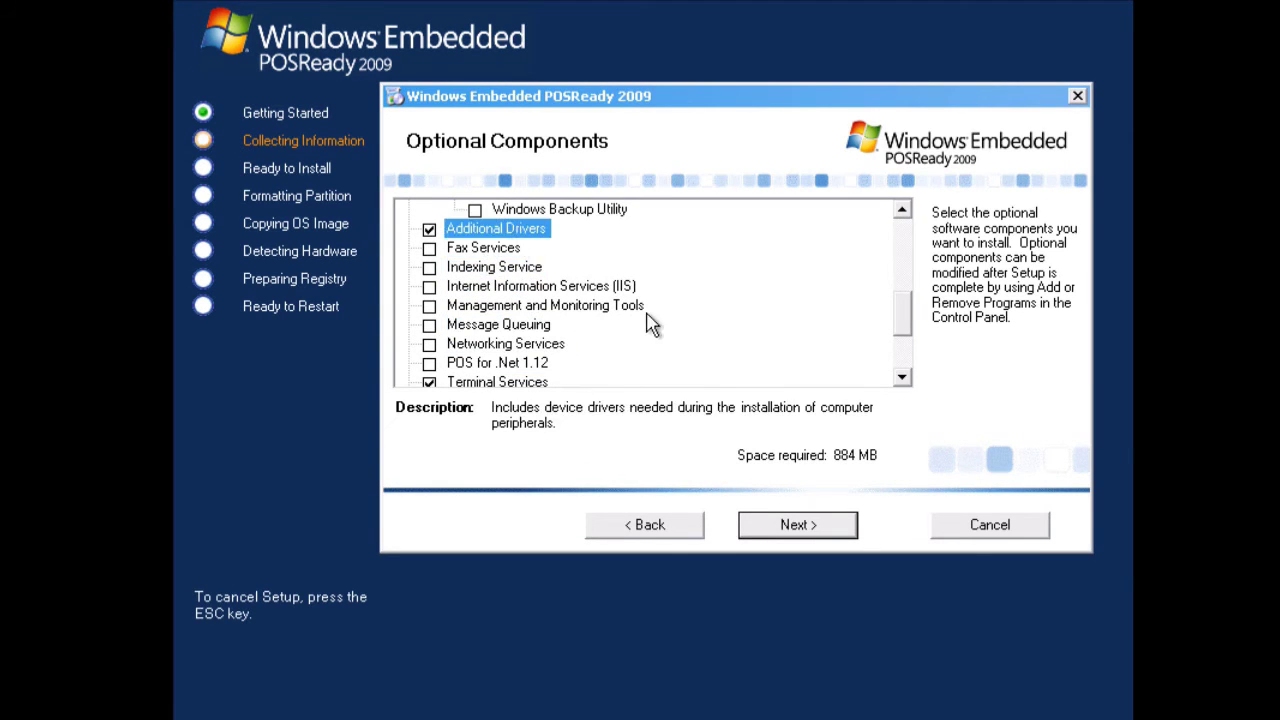
pyautogui.scroll(2, 651, 320)
pyautogui.press('Up')
pyautogui.press('space')
pyautogui.press('Up')
pyautogui.press('space')
pyautogui.press('Down')
pyautogui.press('Up')
pyautogui.press('Up')
pyautogui.press('Up')
pyautogui.press('Up')
pyautogui.press('Up')
pyautogui.press('space')
pyautogui.press('Up')
pyautogui.press('Up')
pyautogui.press('Up')
pyautogui.press('space')
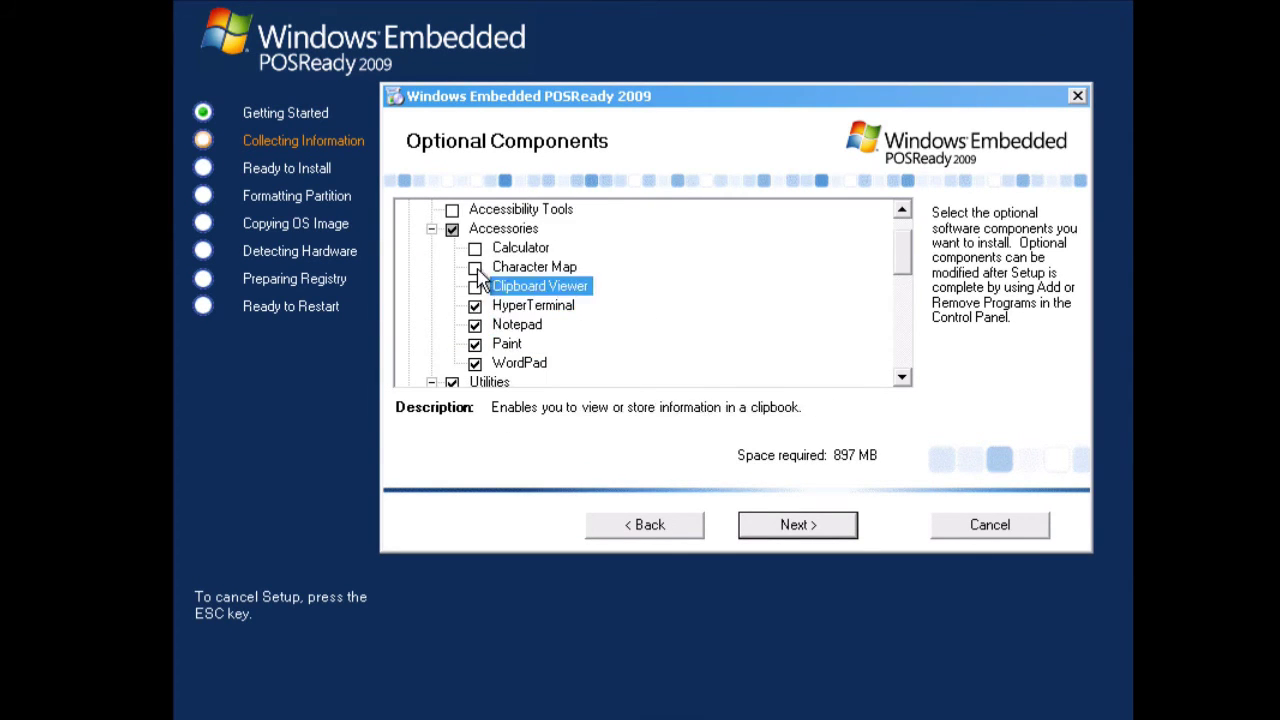
pyautogui.press('Up')
pyautogui.press('Up')
pyautogui.press('Up')
pyautogui.press('Left')
pyautogui.press('Up')
pyautogui.scroll(-2, 910, 265)
pyautogui.scroll(-2, 910, 265)
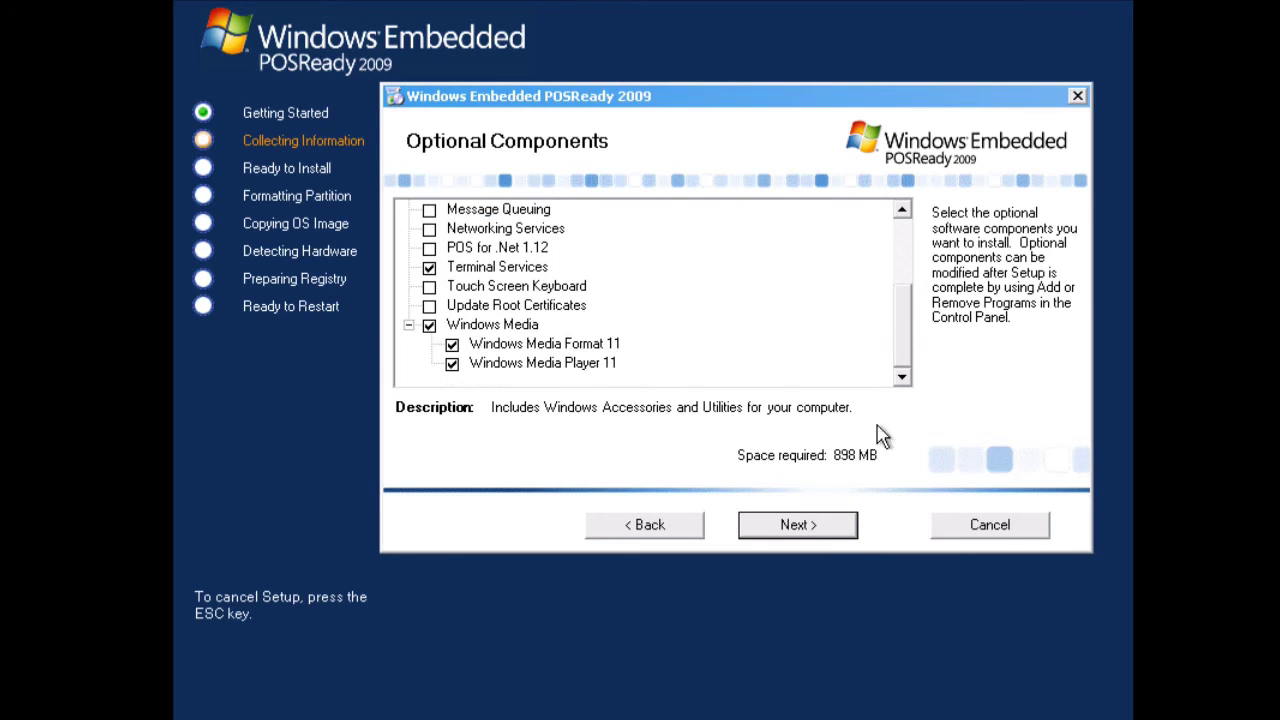
pyautogui.click(838, 531)
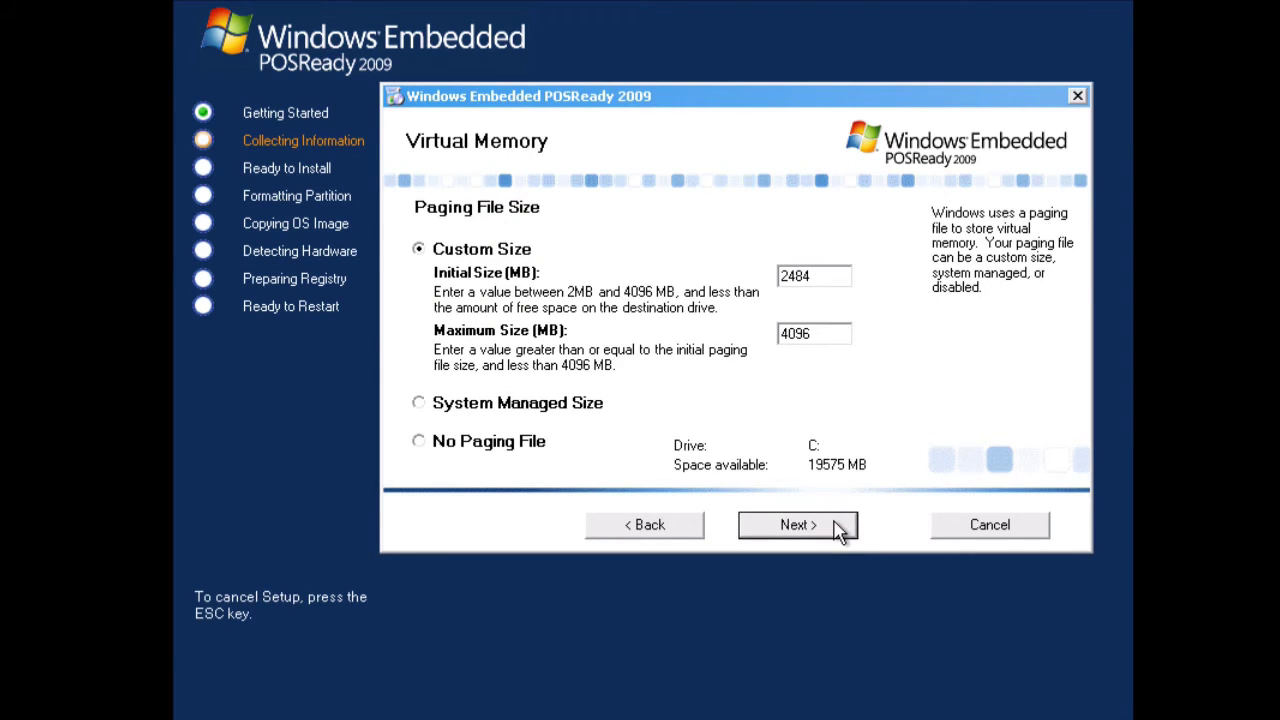
# - Use a system-managed paging file and name the computer XP-Demonstratio with an administrator password
pyautogui.click(419, 403)
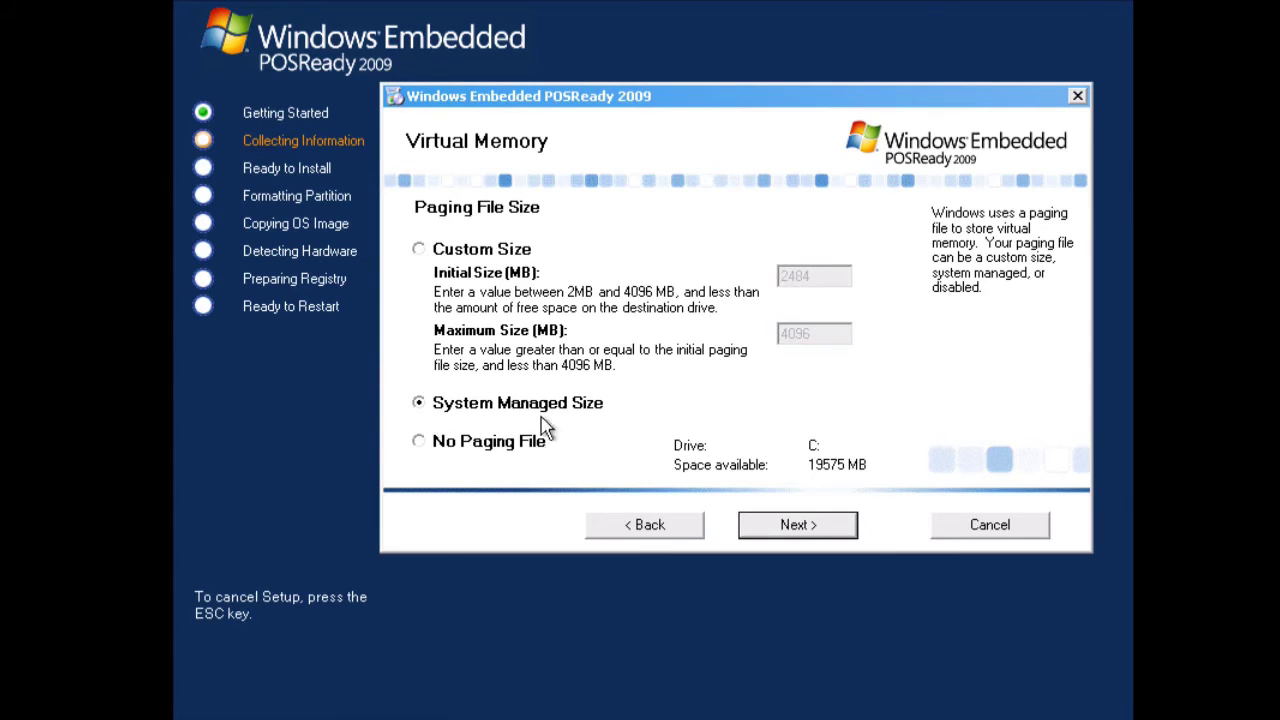
pyautogui.click(826, 530)
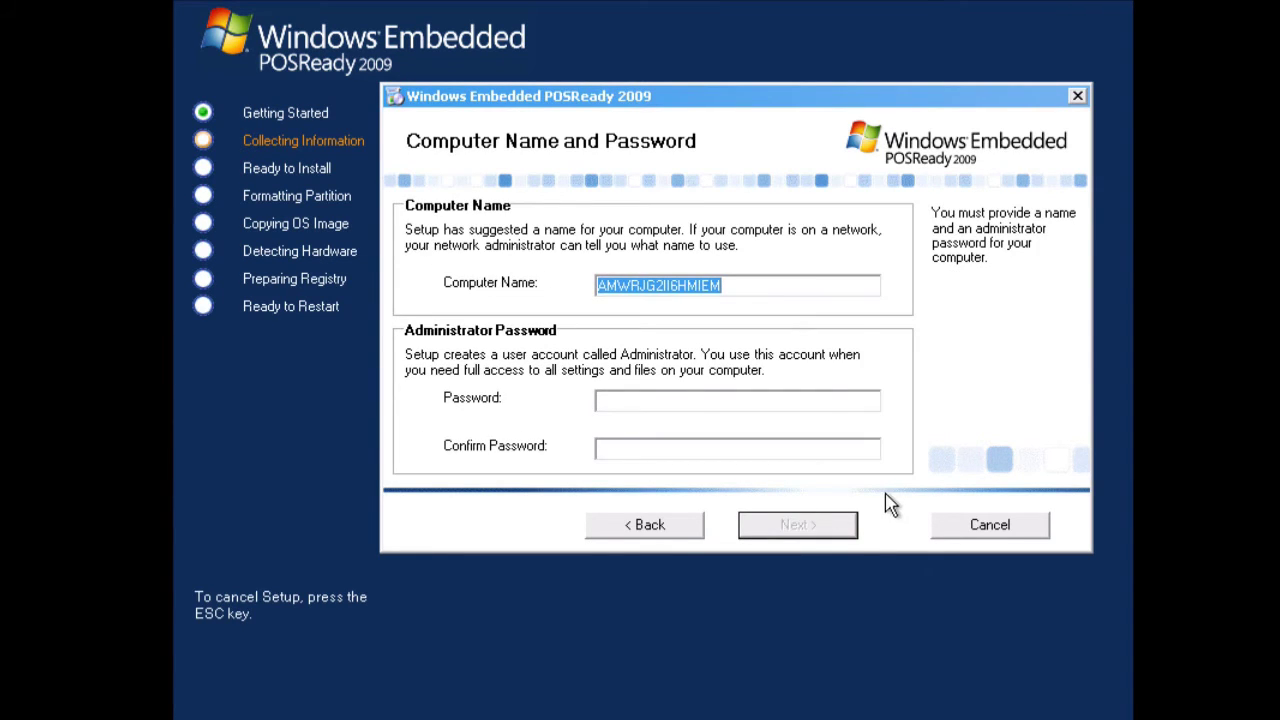
pyautogui.write('XP-Demonstratio')
pyautogui.press('Tab')
pyautogui.write('password')
pyautogui.press('Tab')
pyautogui.write('password')
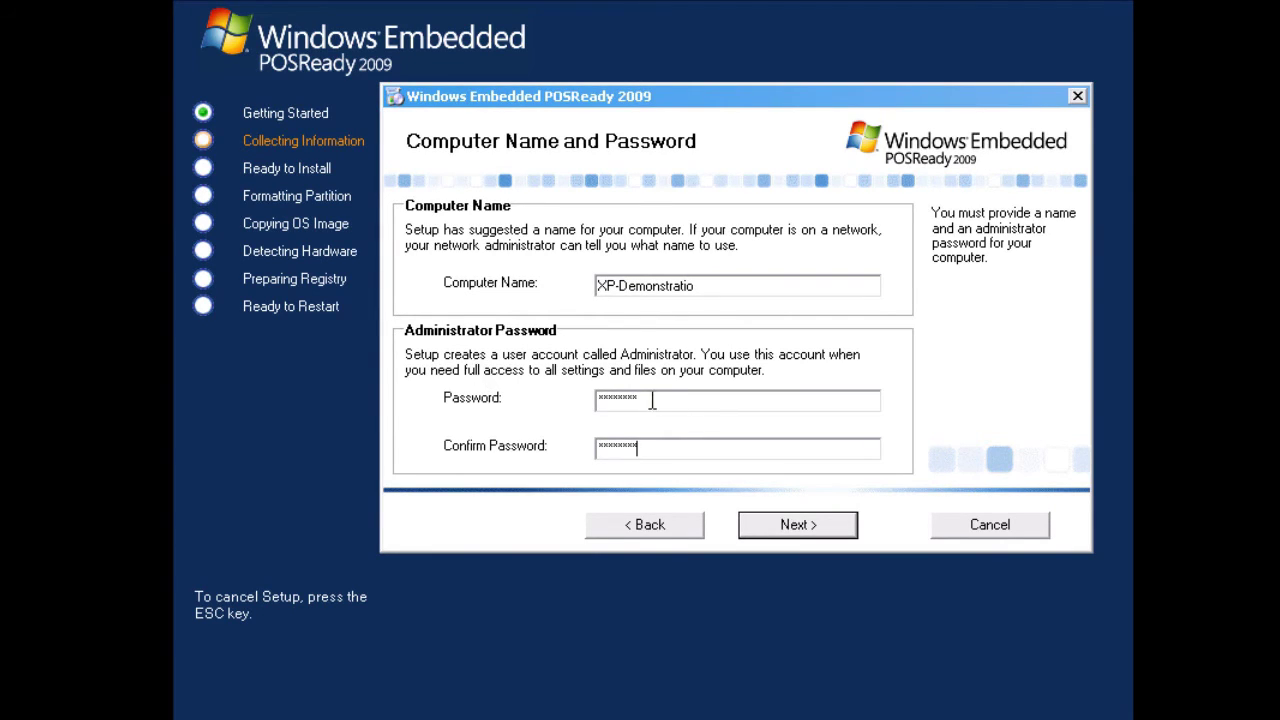
pyautogui.click(800, 528)
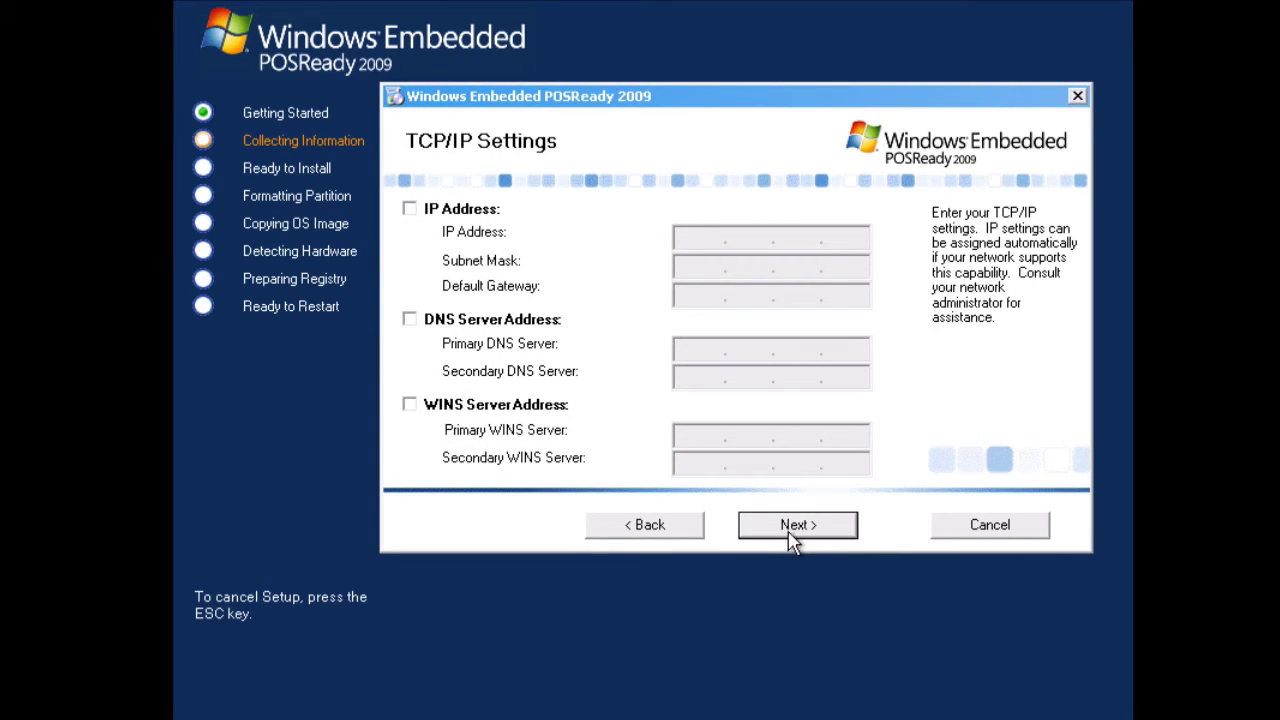
# - Keep automatic TCP/IP settings and change the workgroup to House
pyautogui.click(792, 536)
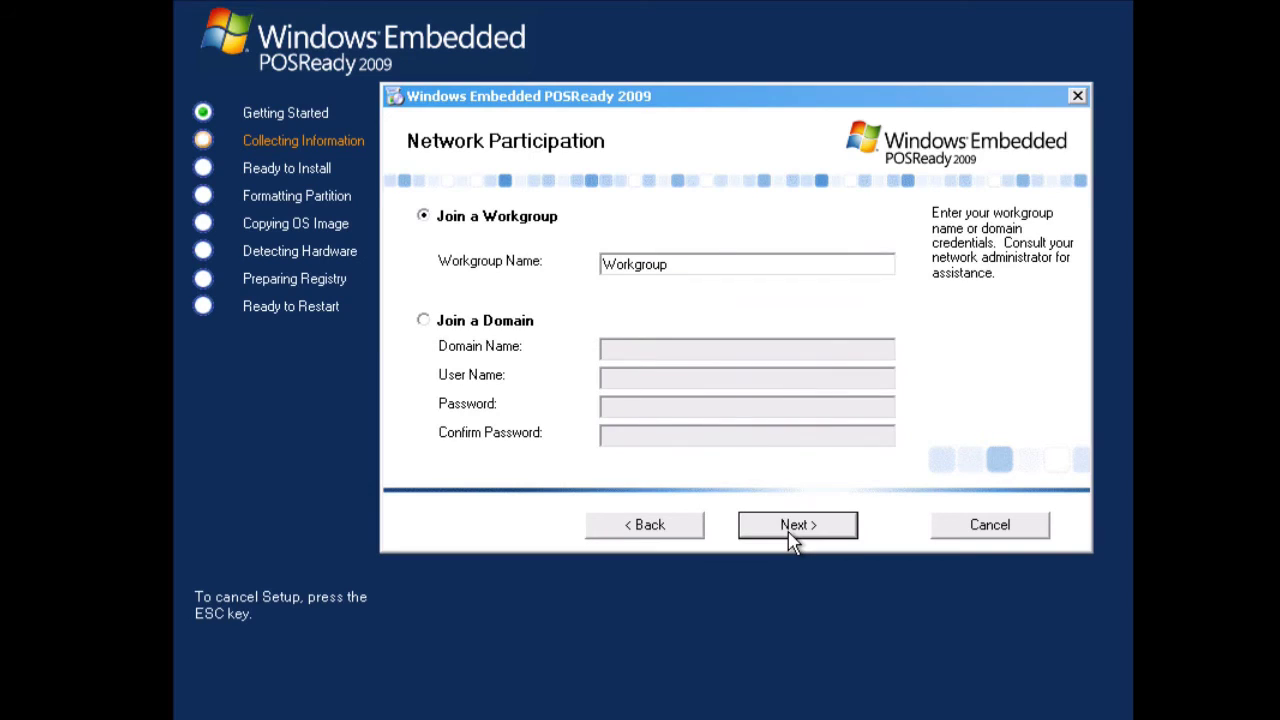
pyautogui.doubleClick(730, 262)
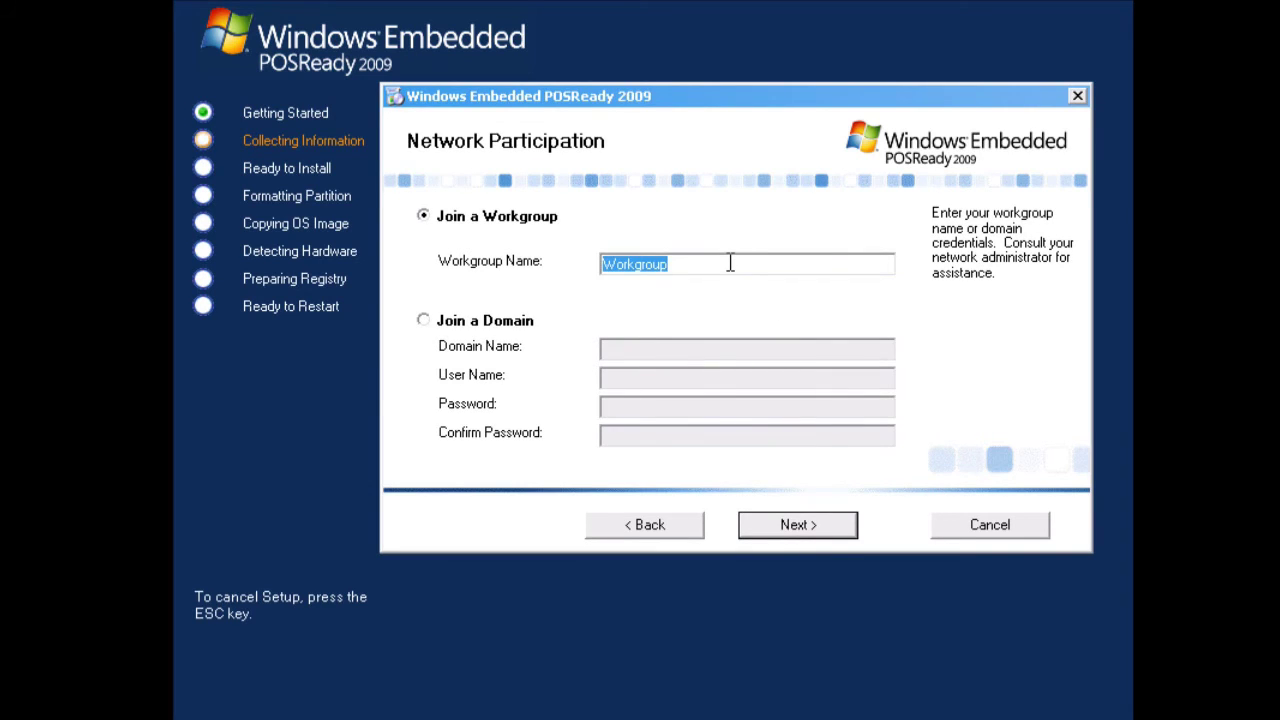
pyautogui.write('House')
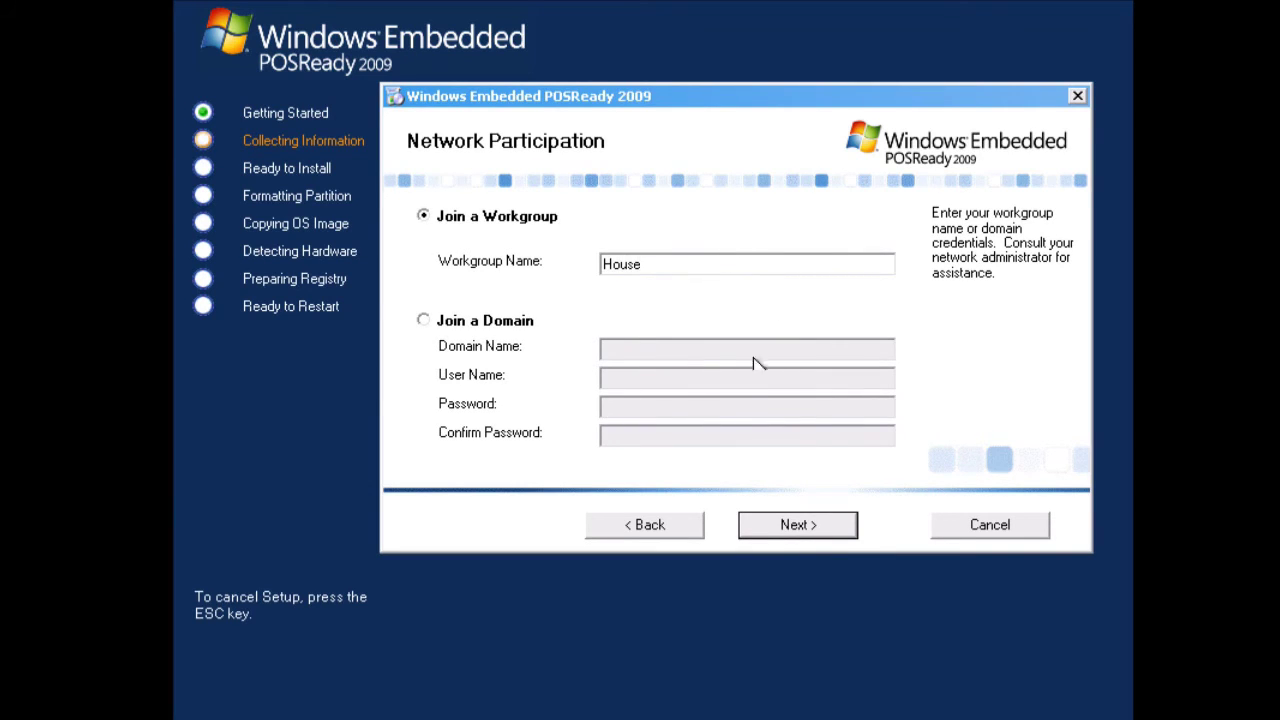
pyautogui.click(851, 533)
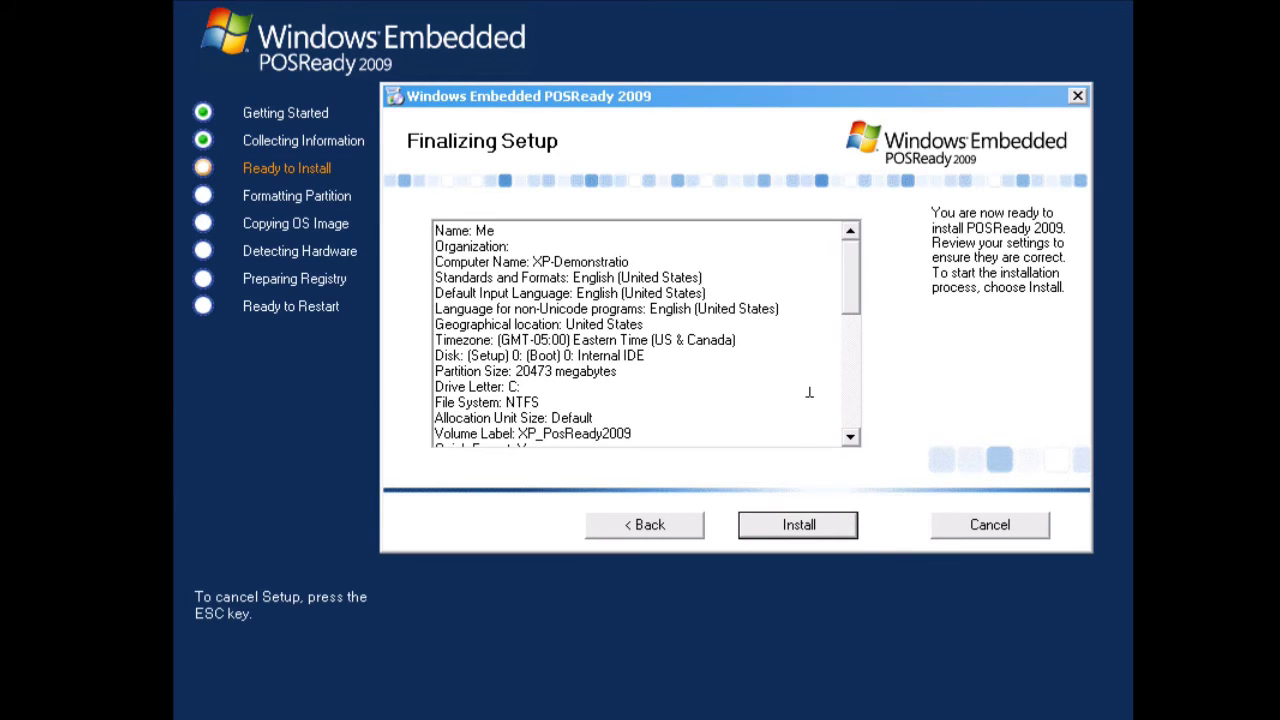
# - Review the Finalizing Setup summary and start installing POSReady 2009
pyautogui.moveTo(854, 277); pyautogui.dragTo(854, 414)
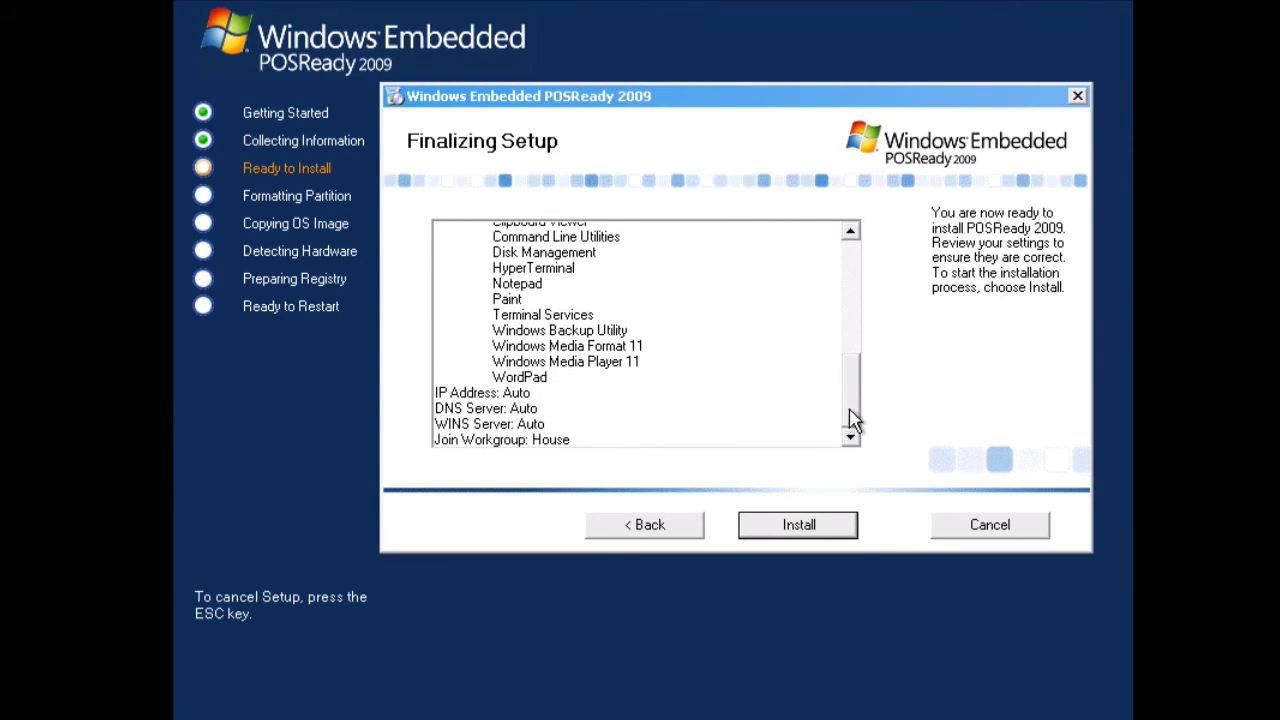
pyautogui.click(826, 530)
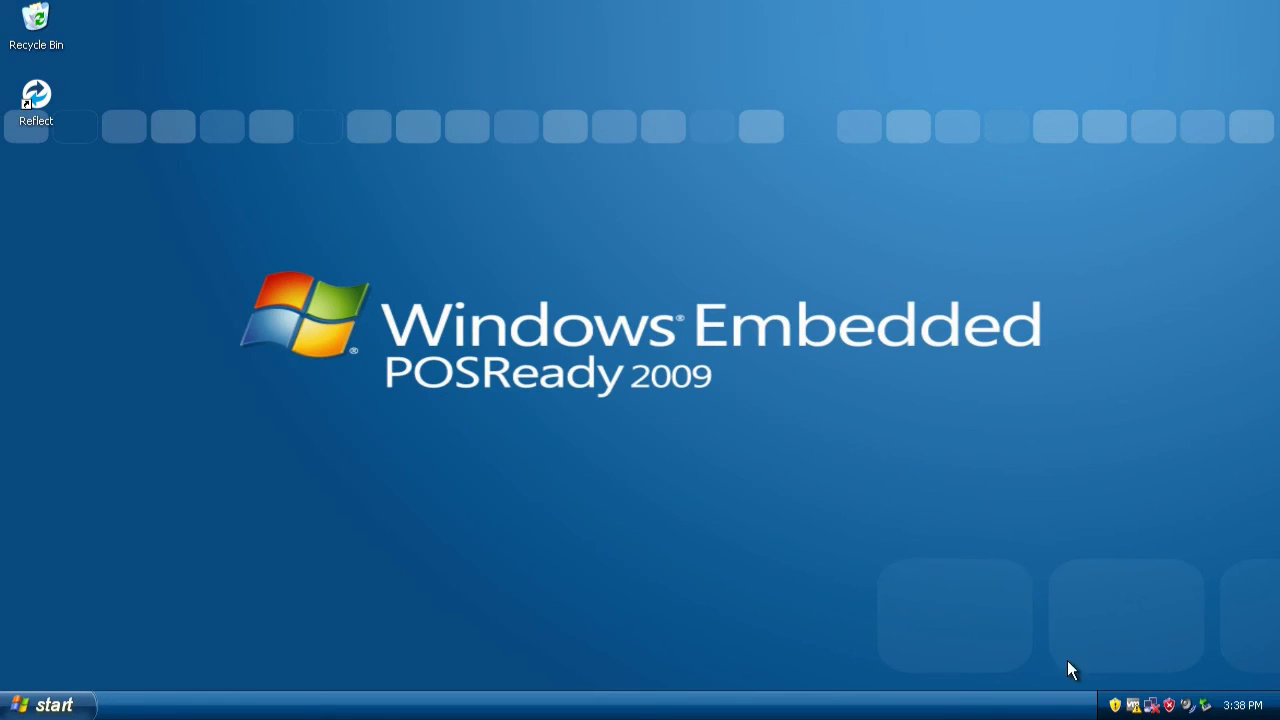
# - Cancel the pending updates prompt from Custom Install, then open the desktop's context menu
pyautogui.click(1117, 707)
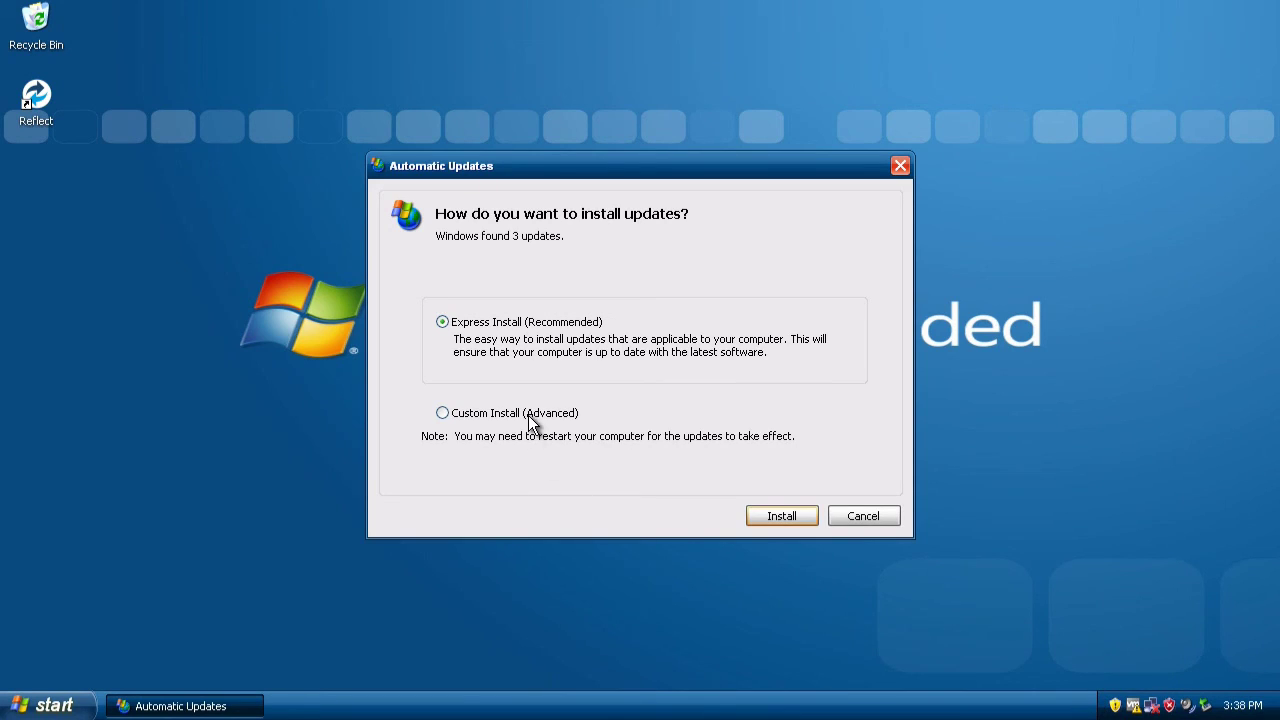
pyautogui.click(530, 420)
pyautogui.click(870, 515)
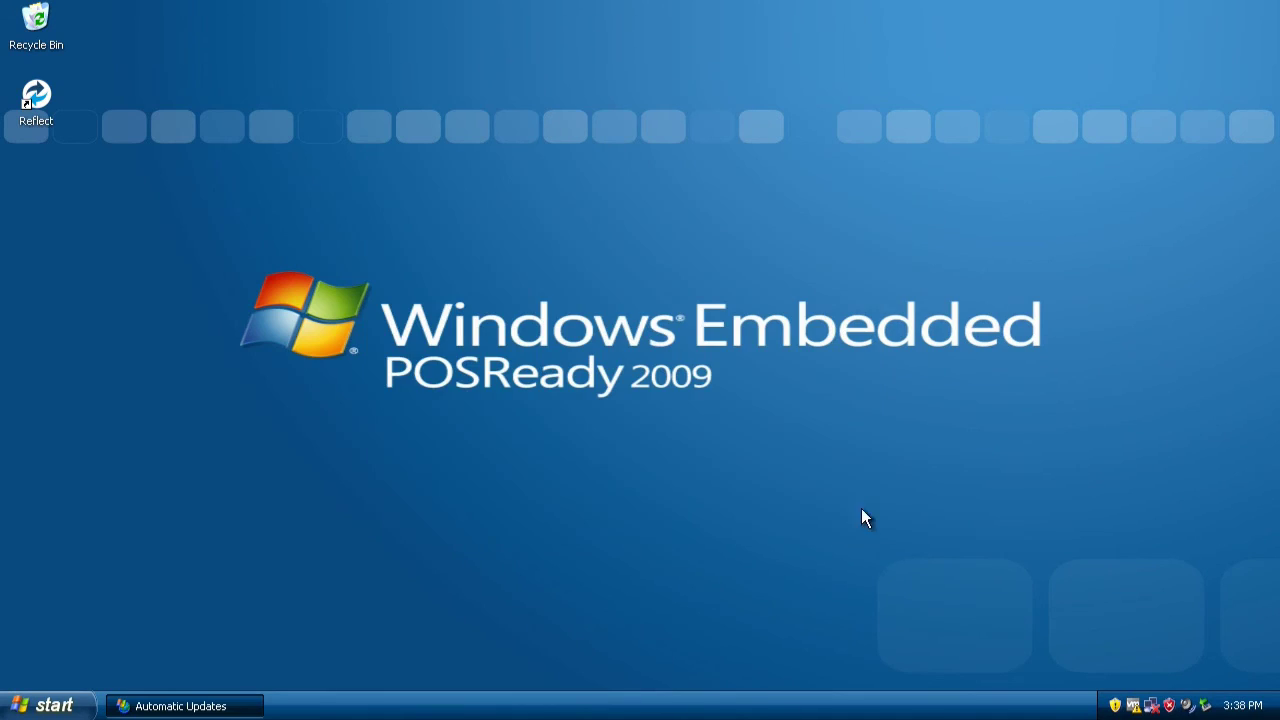
pyautogui.rightClick(195, 187)
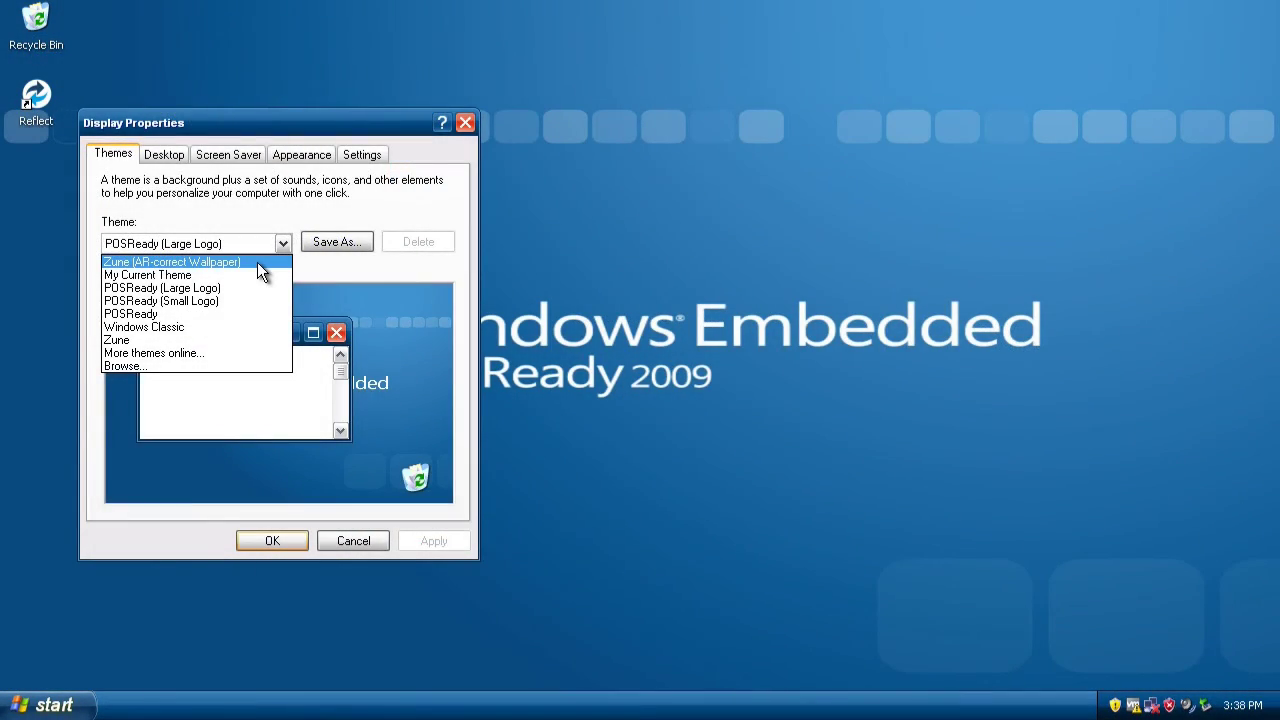
# - Select the Zune (AR-correct Wallpaper) theme, apply it and close Display Properties
pyautogui.click(257, 262)
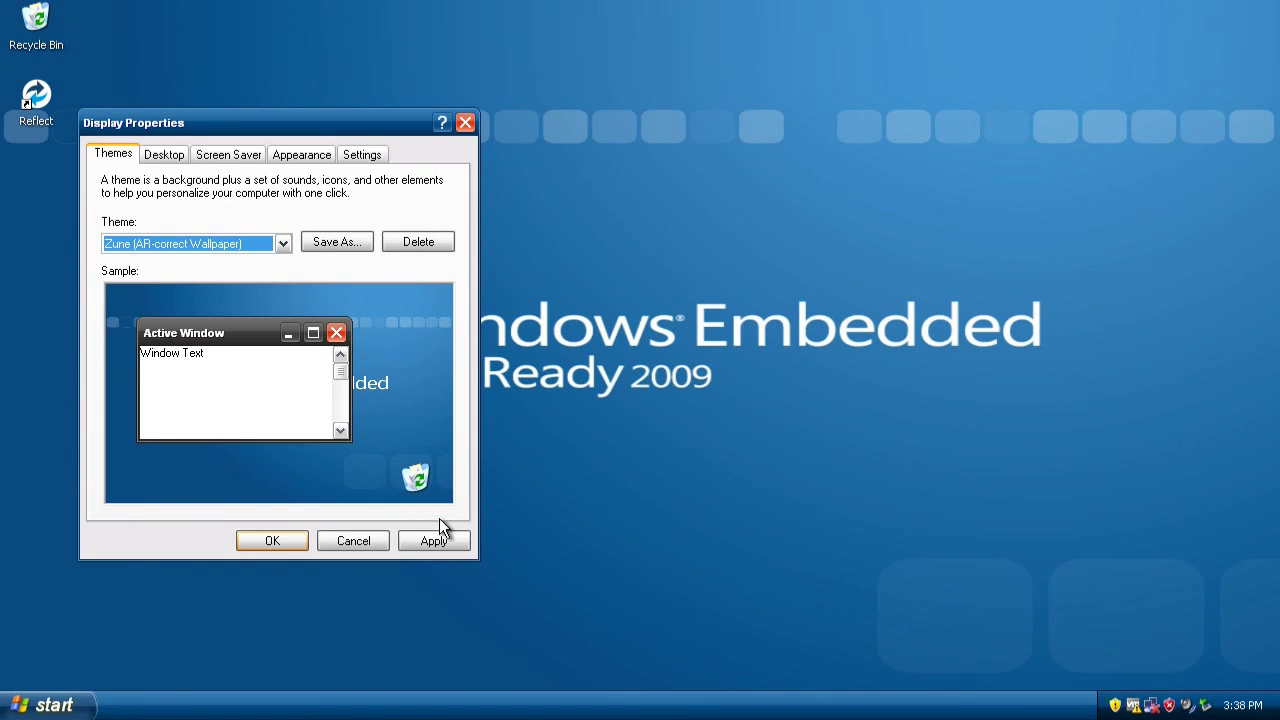
pyautogui.click(456, 546)
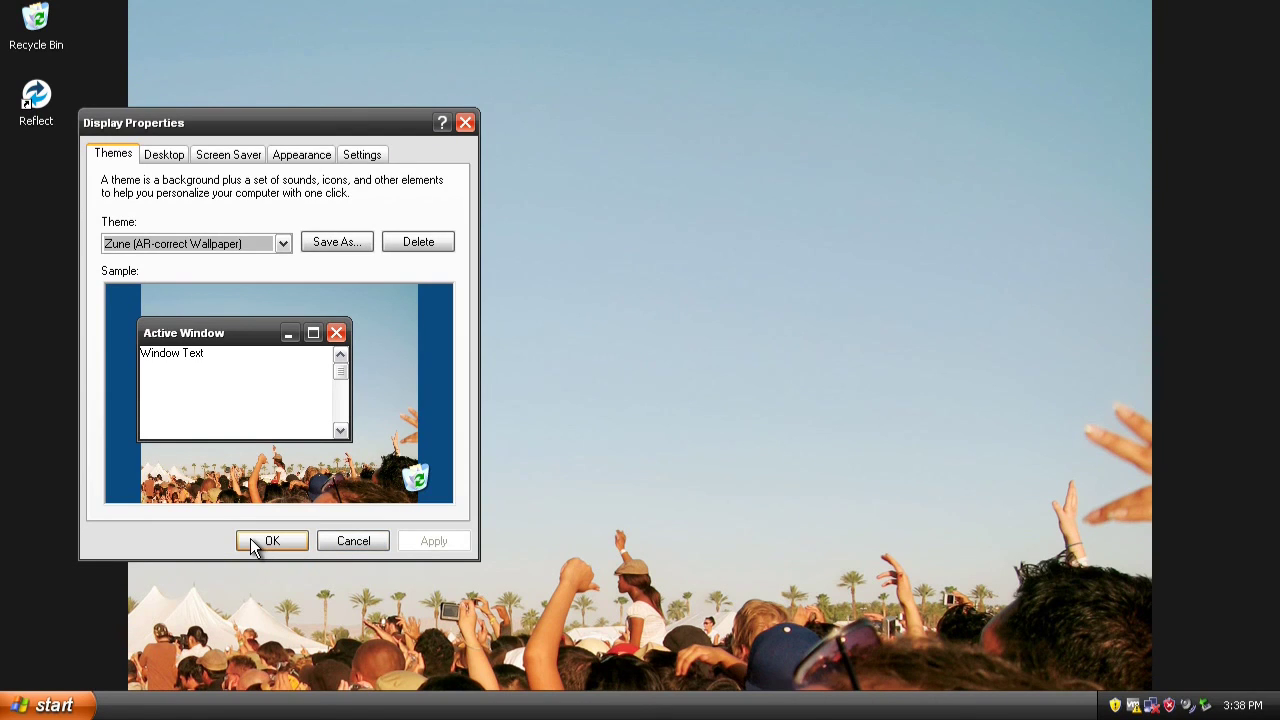
pyautogui.click(266, 541)
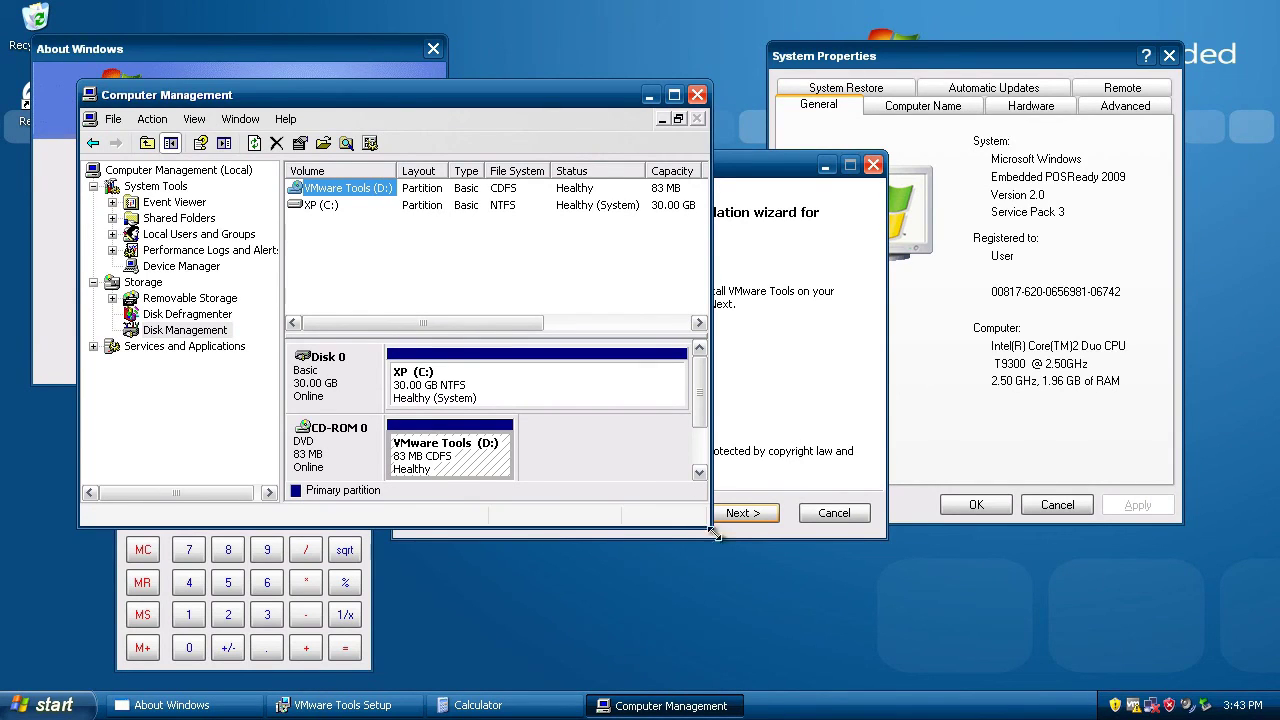
# - Enlarge Computer Management and move it lower and to the right to view the disks
pyautogui.moveTo(711, 530); pyautogui.dragTo(953, 627)
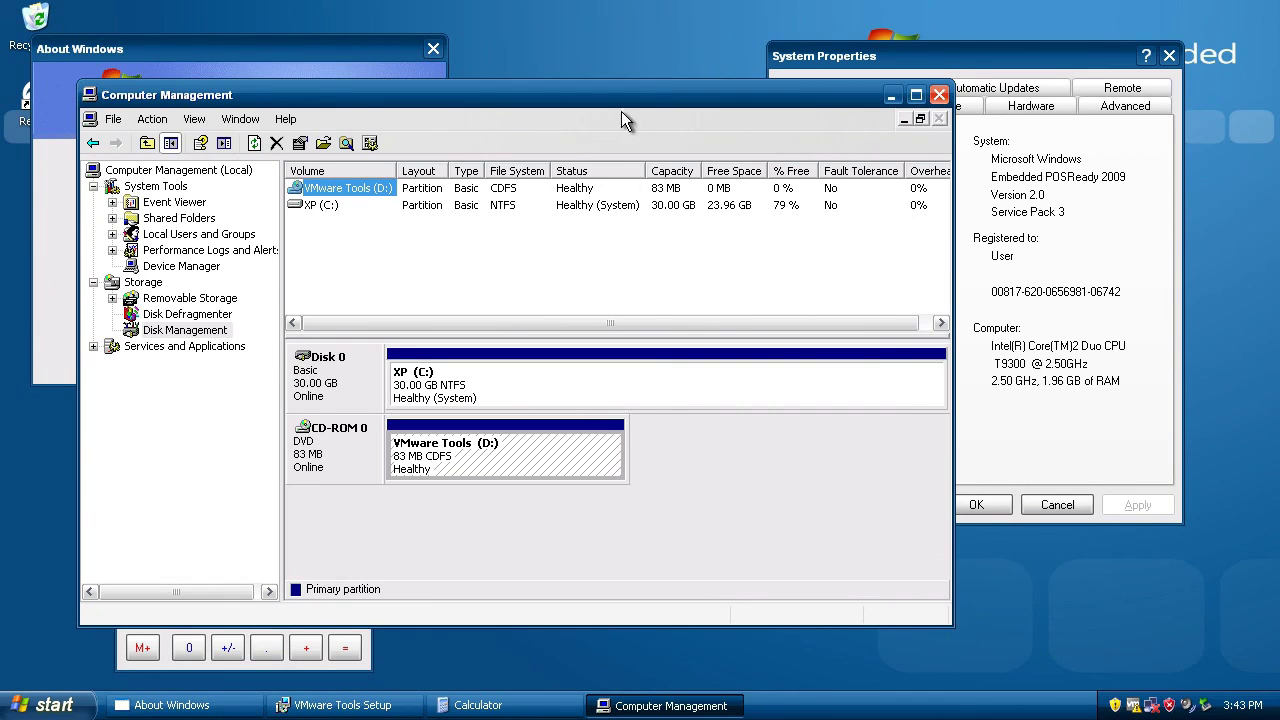
pyautogui.moveTo(665, 98); pyautogui.dragTo(805, 127)
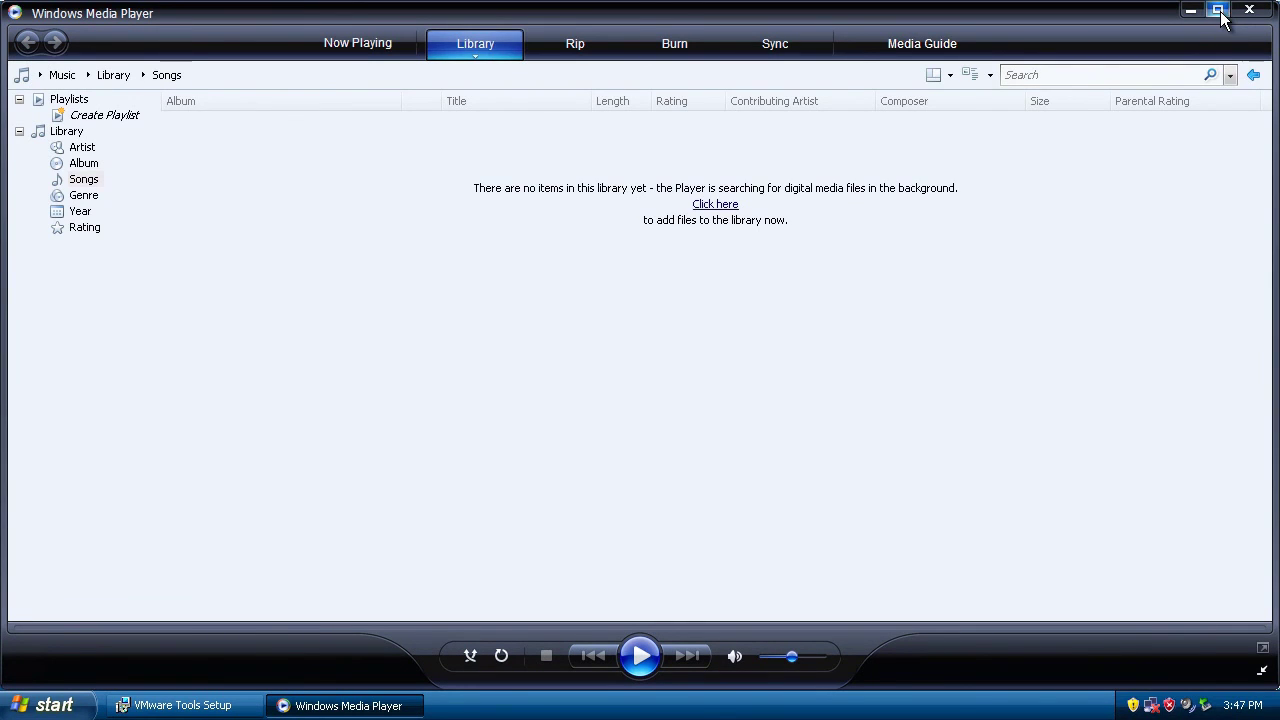
# - Maximize the Windows Media Player window showing the empty Library
pyautogui.click(1219, 12)
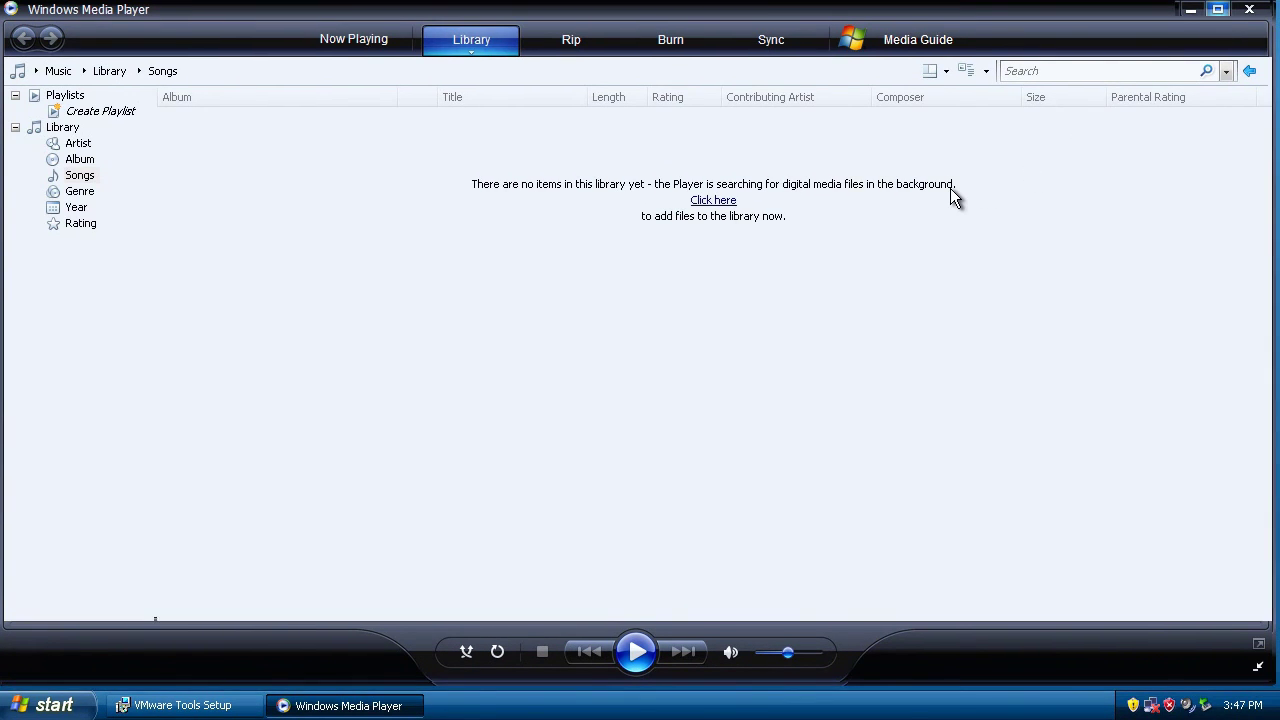